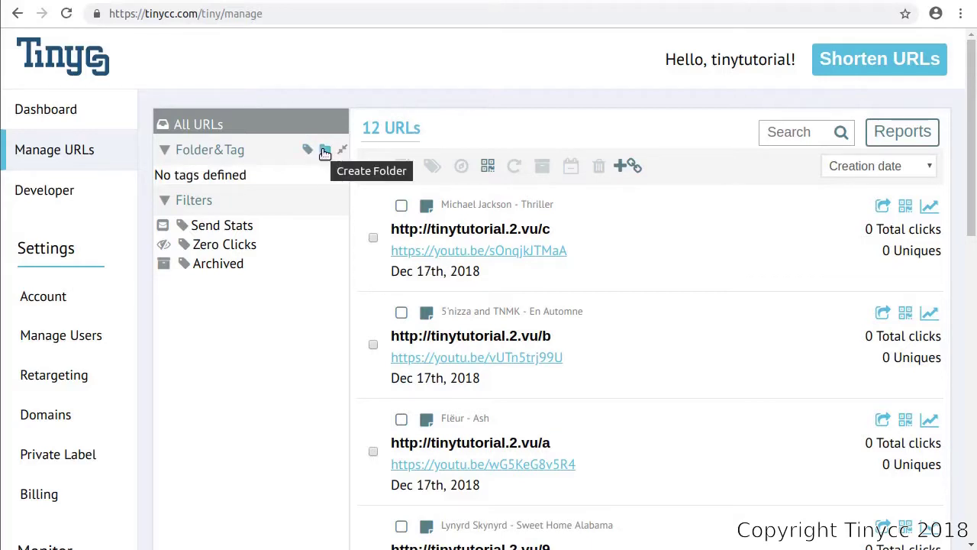
# Step: Create two top-level folders named Genre and Mood for organizing the URLs
pyautogui.click(325, 150)
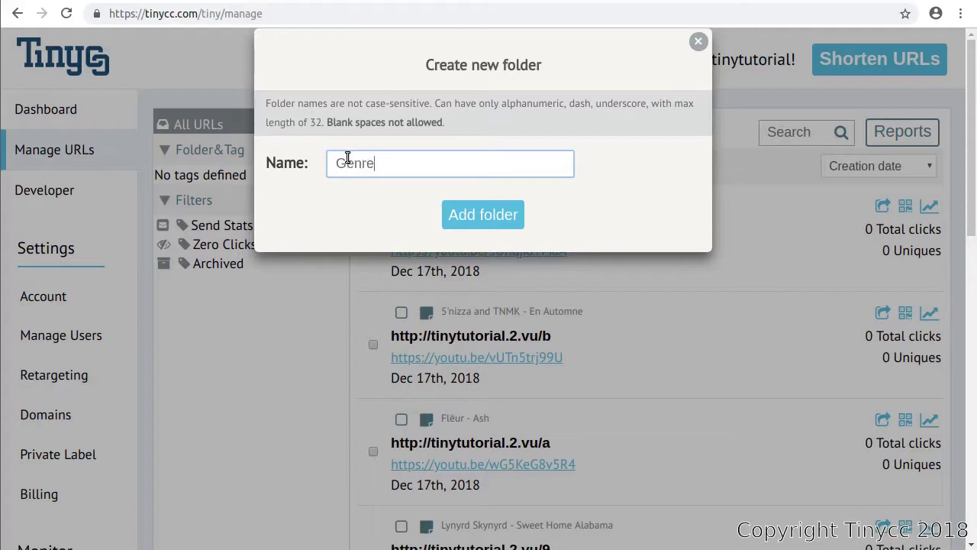
pyautogui.click(494, 217)
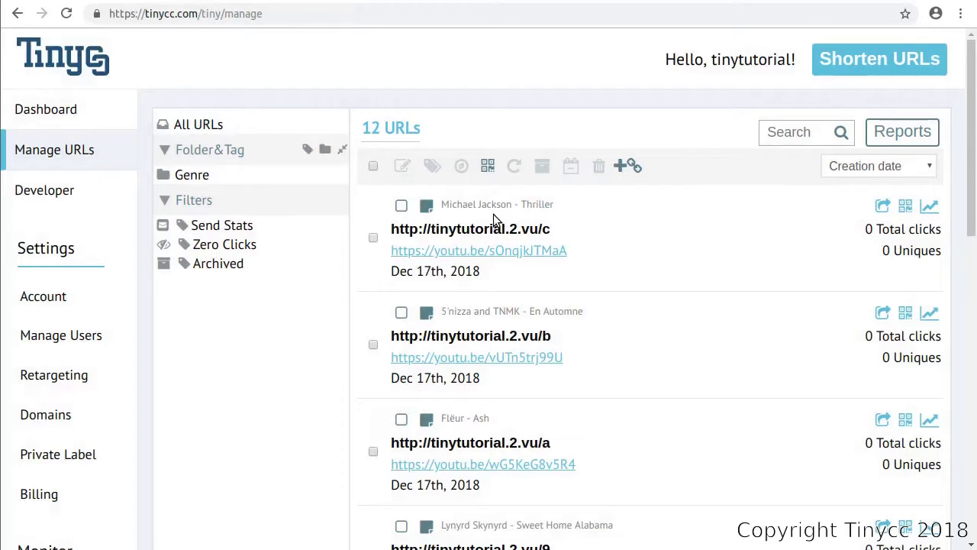
pyautogui.click(326, 153)
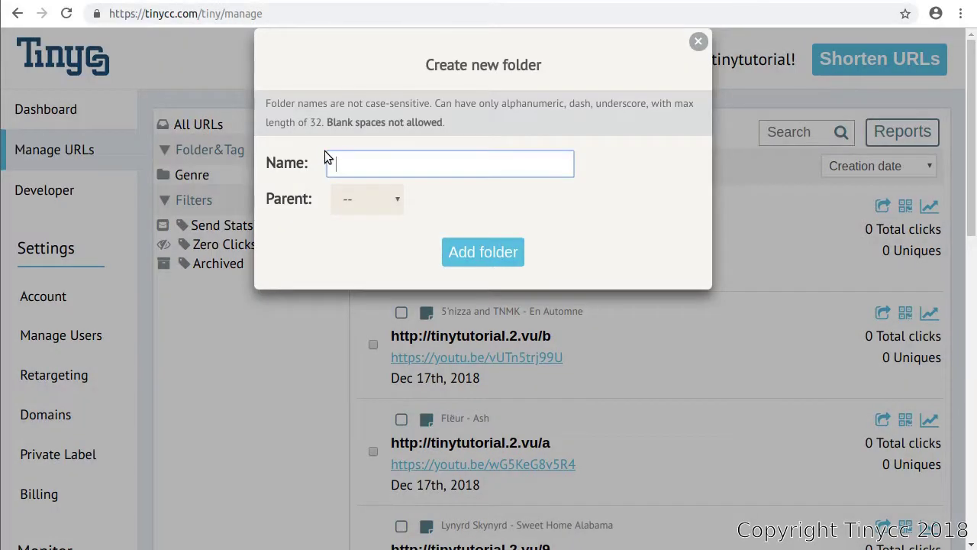
pyautogui.write('Mood')
pyautogui.click(484, 253)
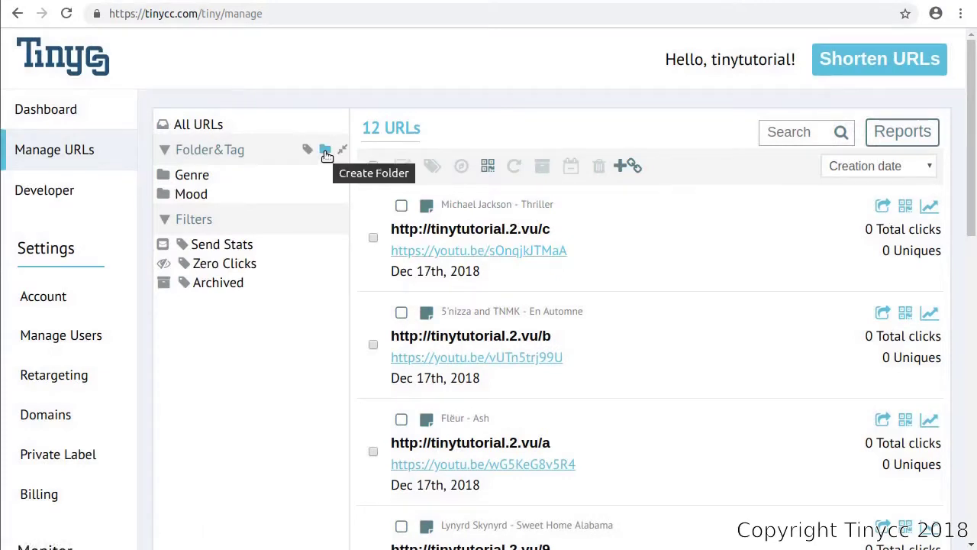
# Step: Create a third top-level folder named Time
pyautogui.click(325, 151)
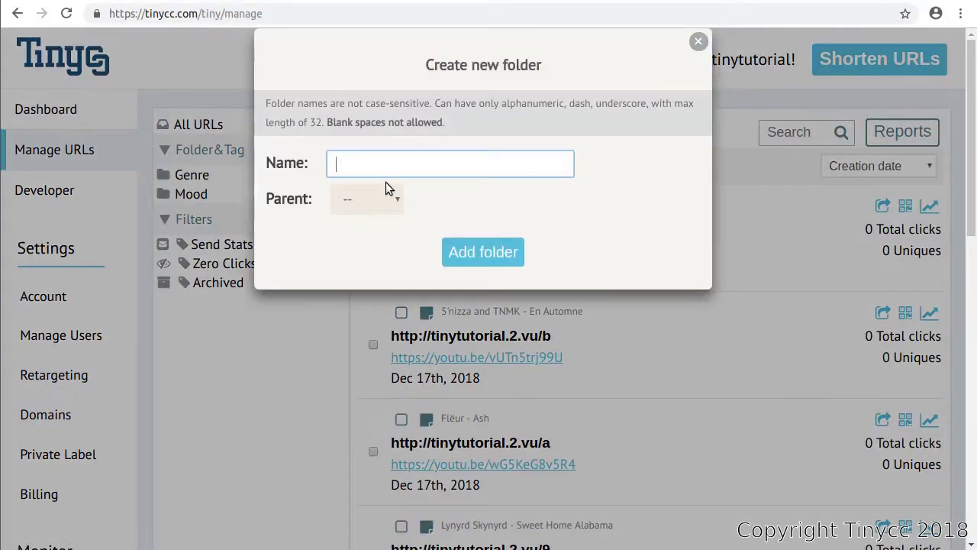
pyautogui.write('Time')
pyautogui.click(485, 252)
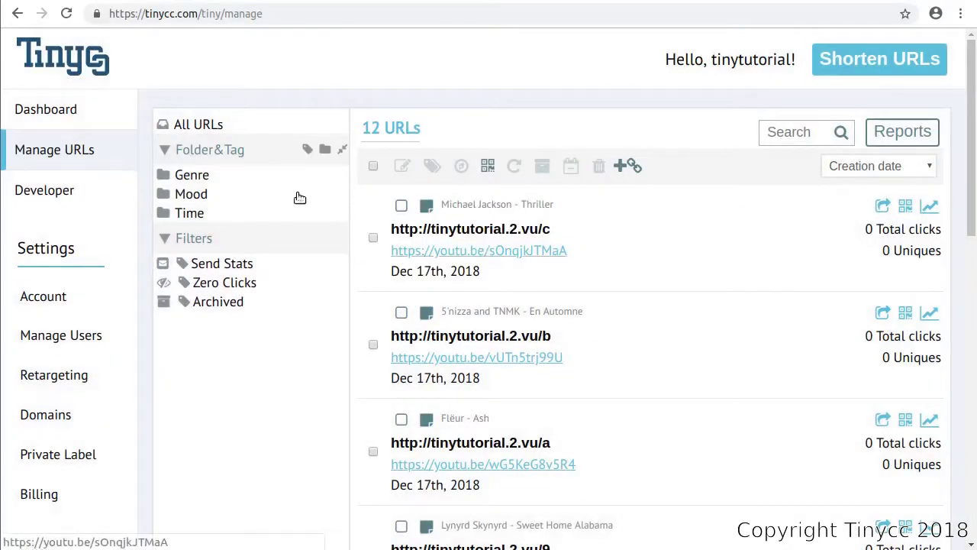
# Step: Rename the Time folder to Years and save the change
pyautogui.moveTo(195, 179)
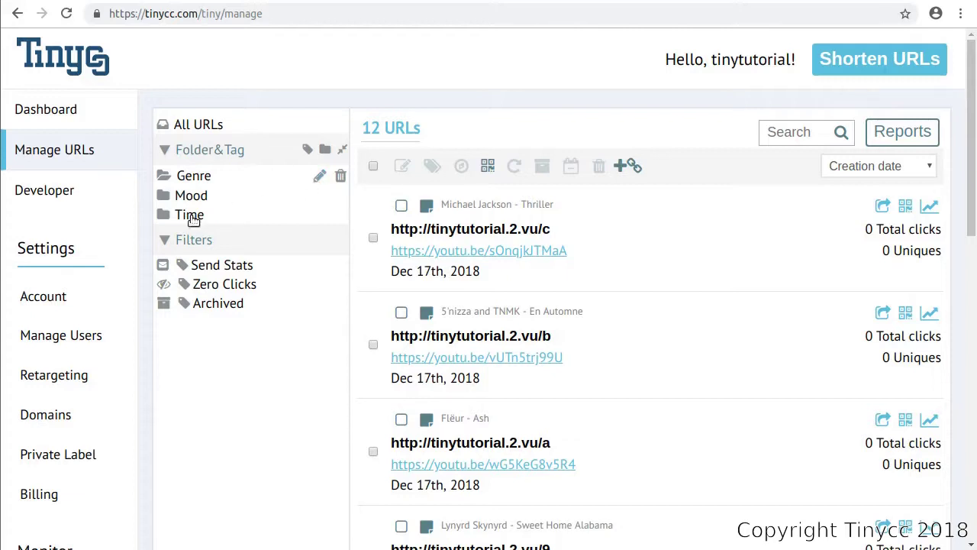
pyautogui.moveTo(194, 218)
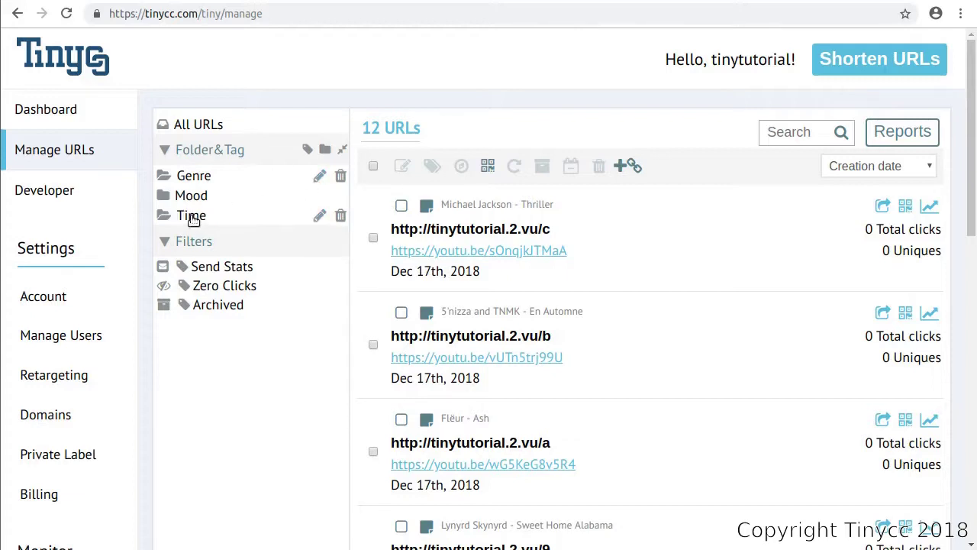
pyautogui.click(321, 218)
pyautogui.moveTo(395, 170); pyautogui.dragTo(258, 161)
pyautogui.write('Years')
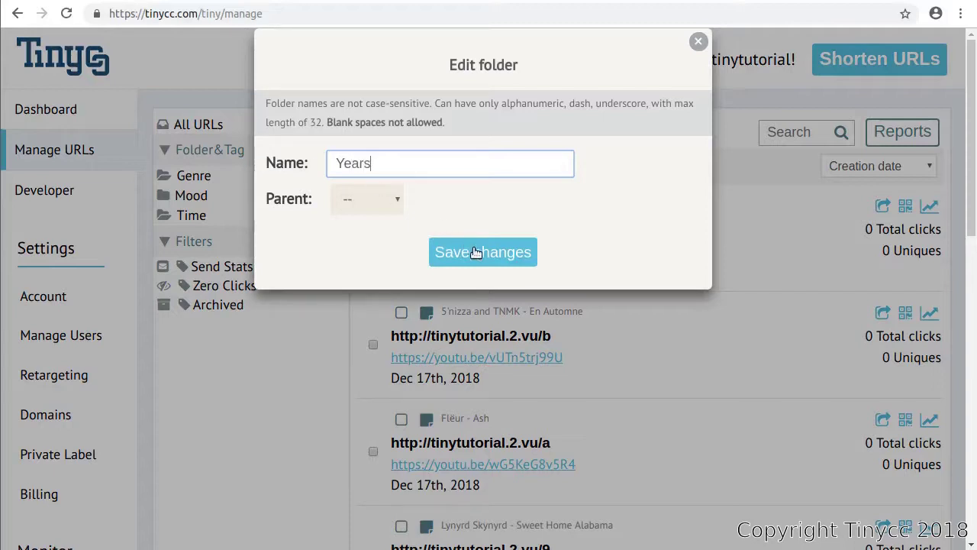
pyautogui.click(474, 252)
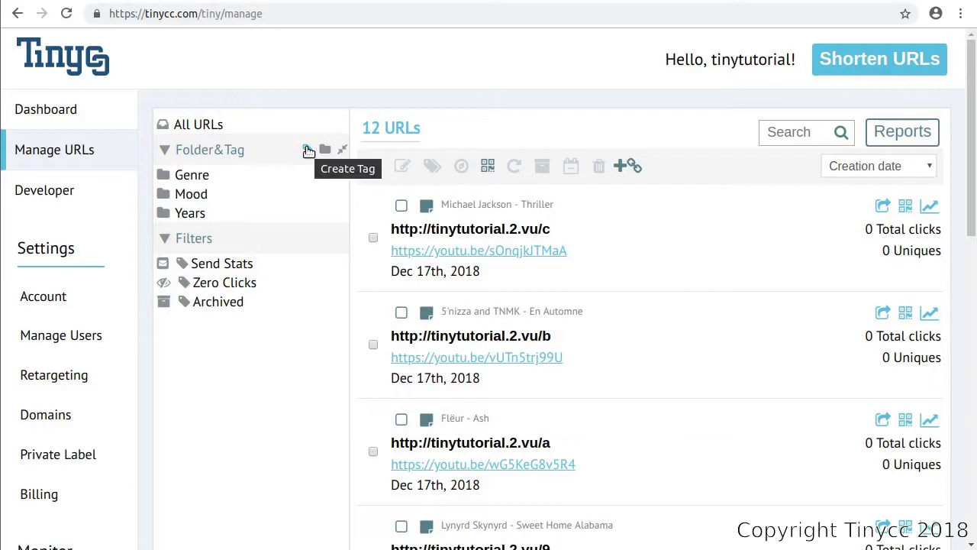
# Step: Create a tag labelled Live outside any folder, and check its URL list before returning to all URLs
pyautogui.click(307, 150)
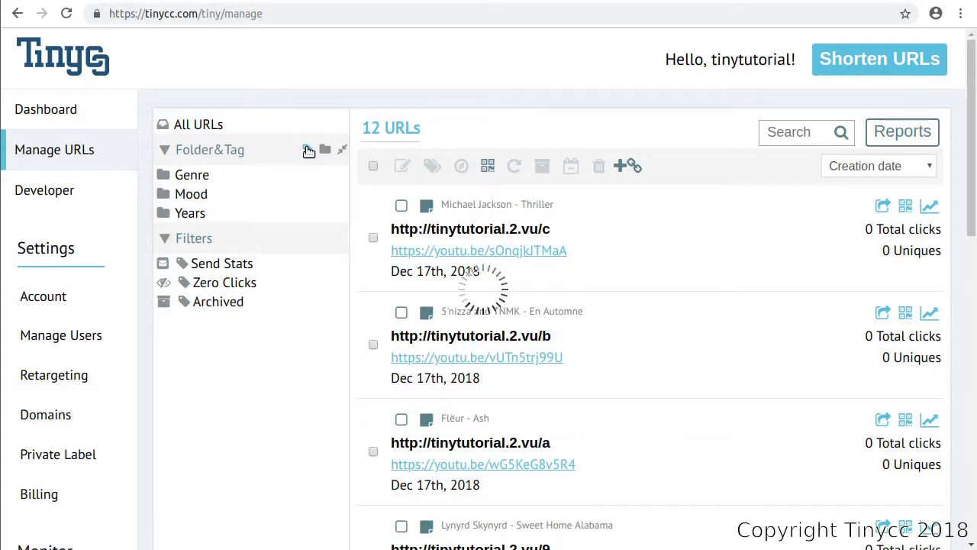
pyautogui.write('Live')
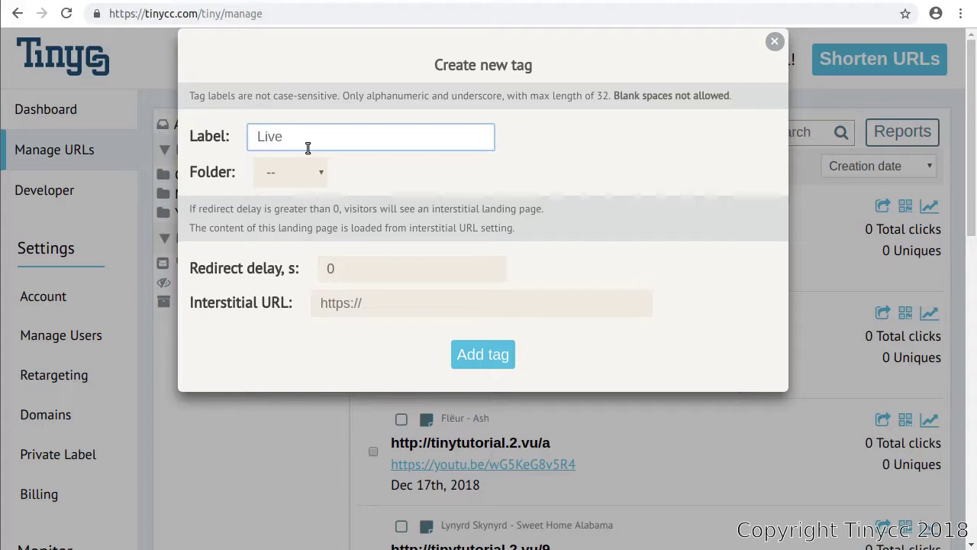
pyautogui.click(477, 364)
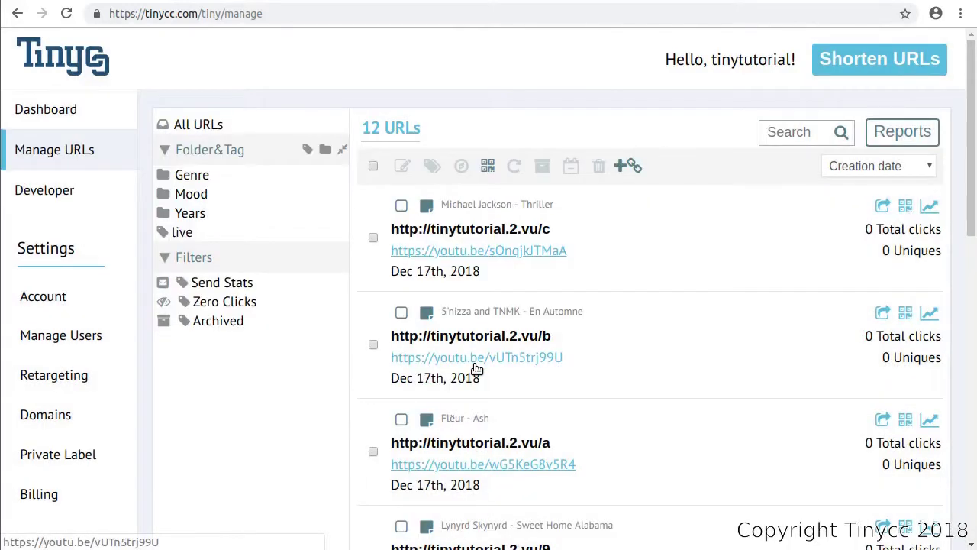
pyautogui.click(182, 237)
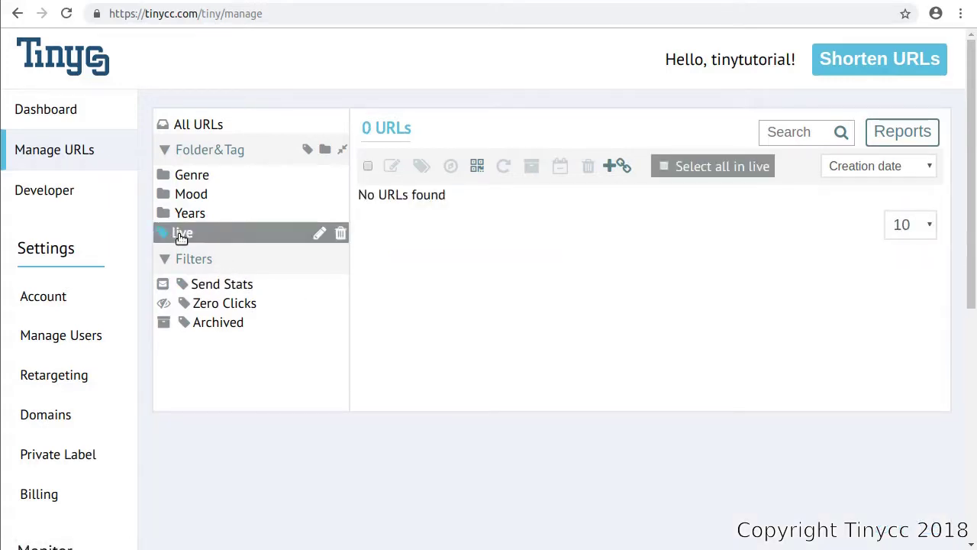
pyautogui.click(214, 130)
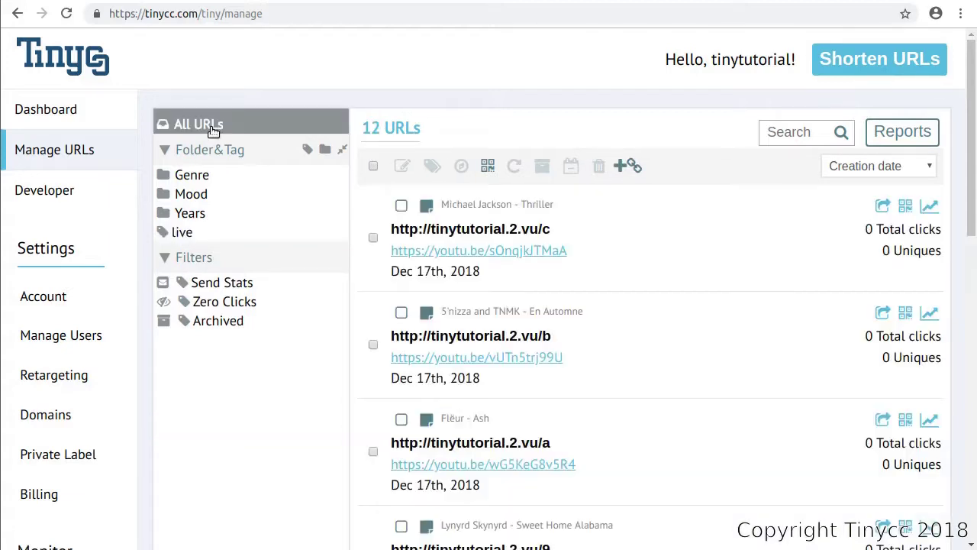
# Step: Create a tag labelled HipHop in the Genre folder and expand that folder to show it
pyautogui.click(308, 150)
pyautogui.write('HipHop')
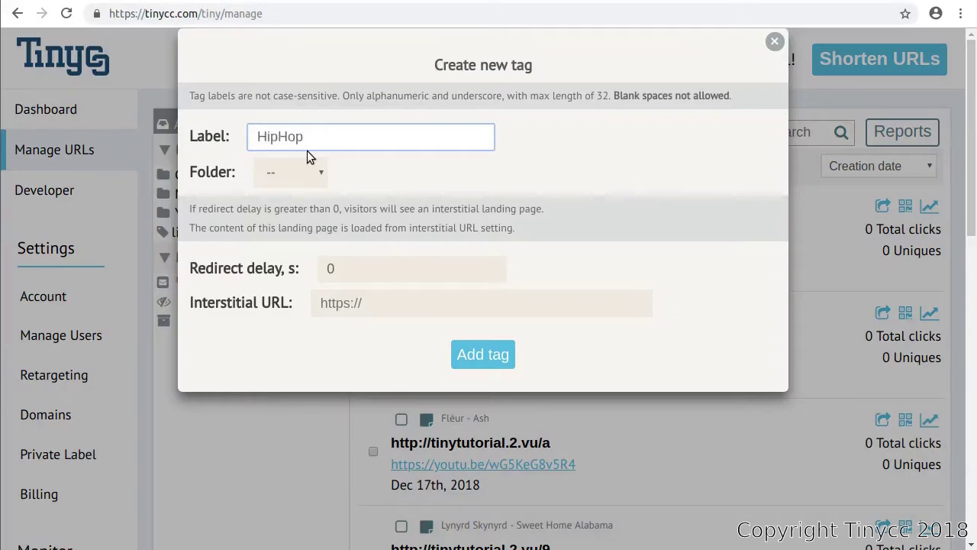
pyautogui.click(309, 174)
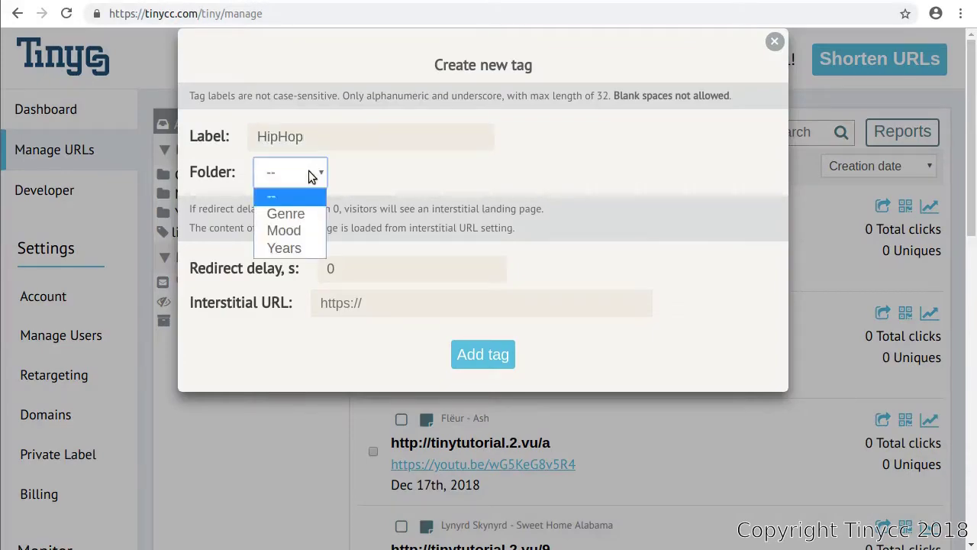
pyautogui.click(298, 214)
pyautogui.click(471, 354)
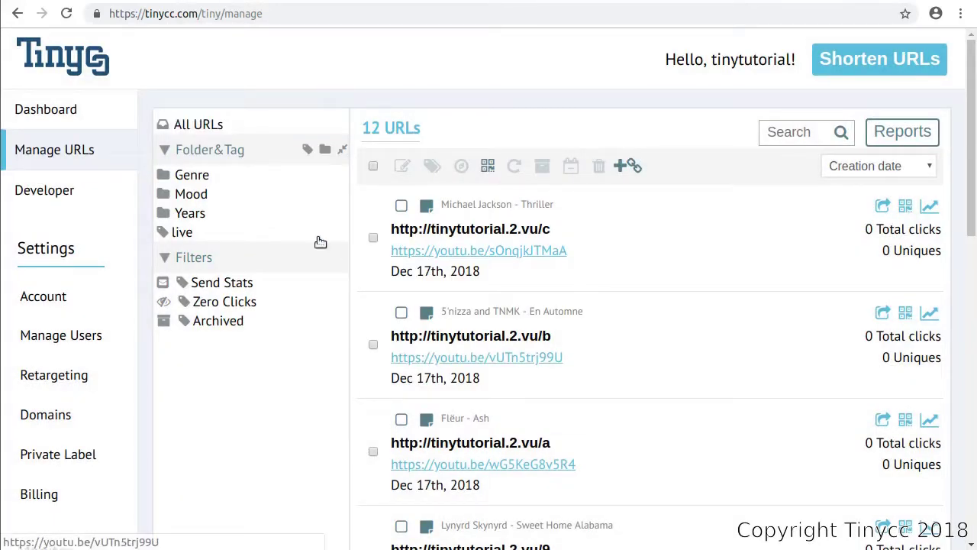
pyautogui.click(197, 177)
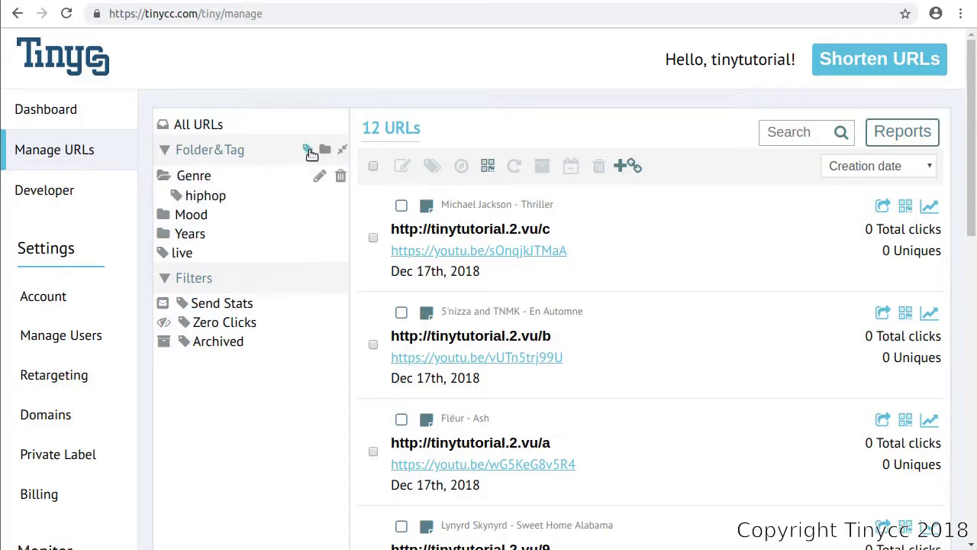
# Step: Add a reggae tag to the Genre folder and expand the folder to check its tags
pyautogui.click(308, 150)
pyautogui.write('reggae')
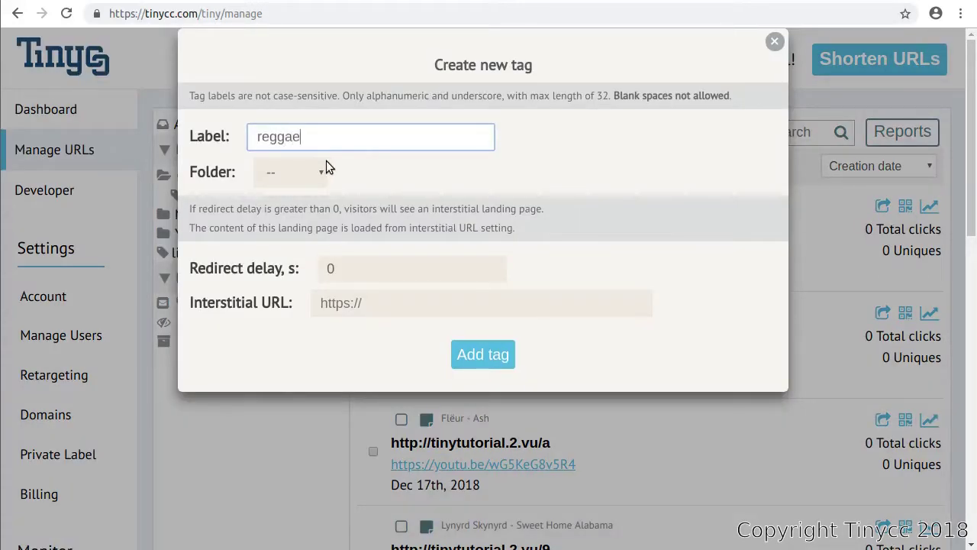
pyautogui.click(310, 178)
pyautogui.click(310, 211)
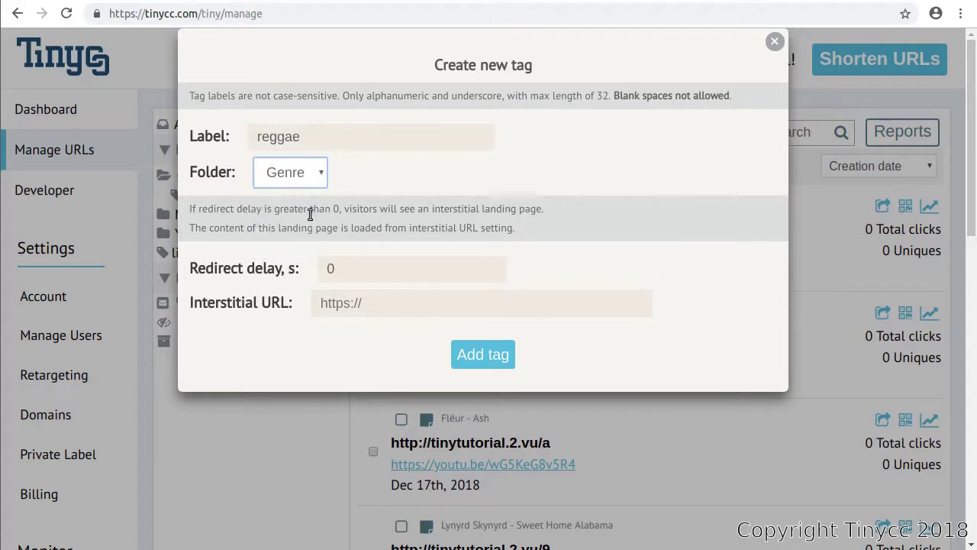
pyautogui.click(477, 355)
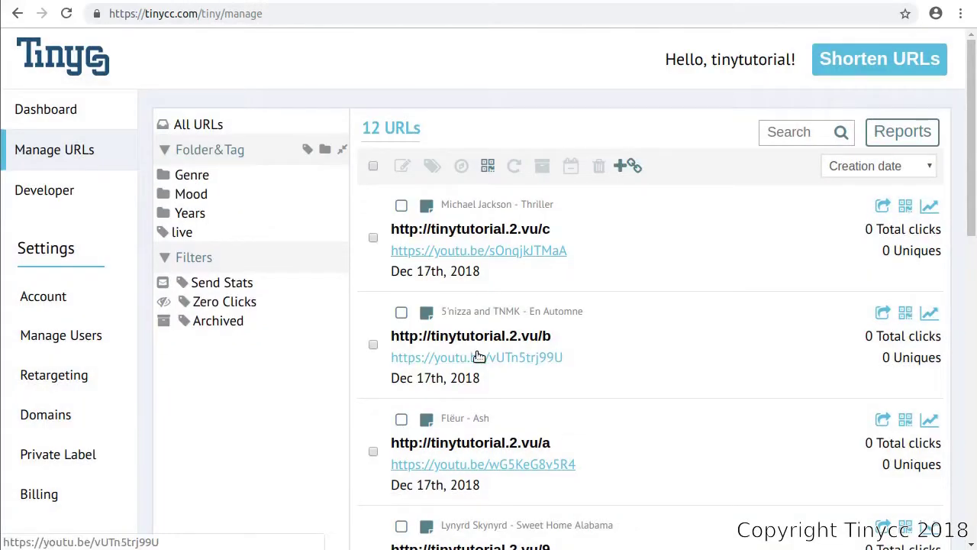
pyautogui.click(193, 177)
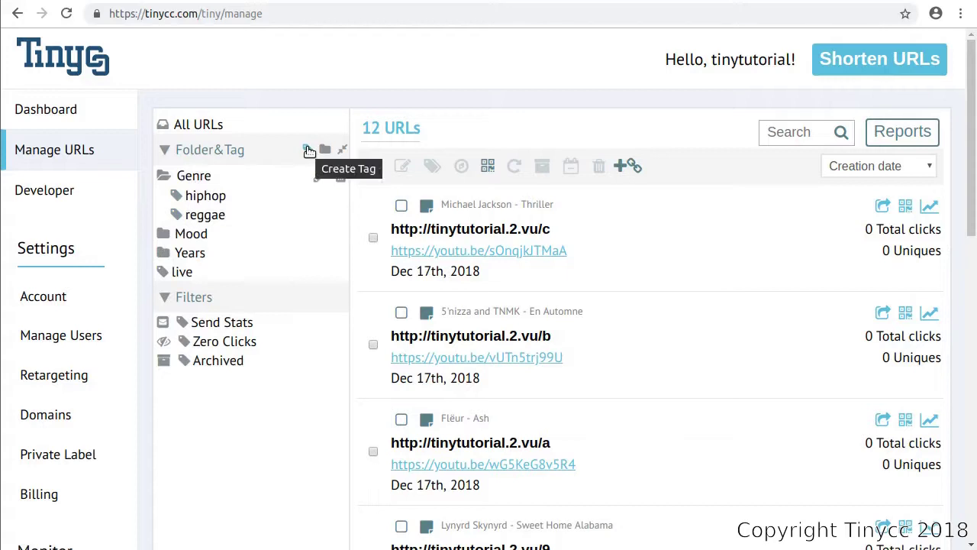
# Step: Create a tag labelled electronic inside the Genre folder
pyautogui.click(308, 150)
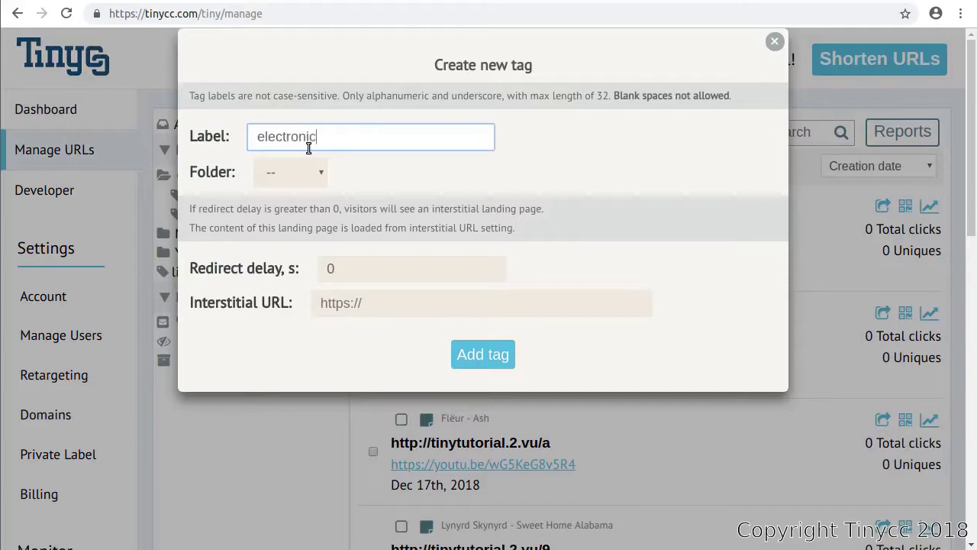
pyautogui.click(308, 174)
pyautogui.click(297, 212)
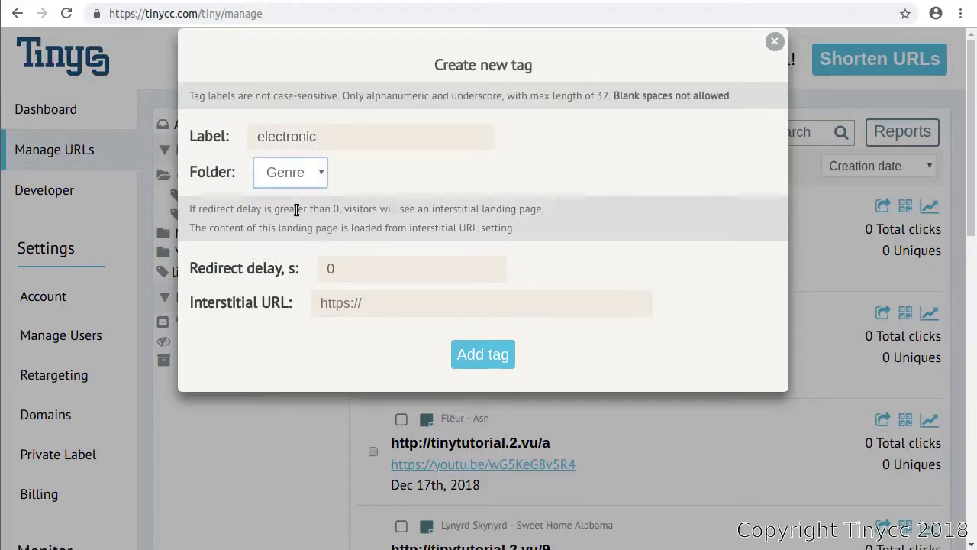
pyautogui.click(464, 354)
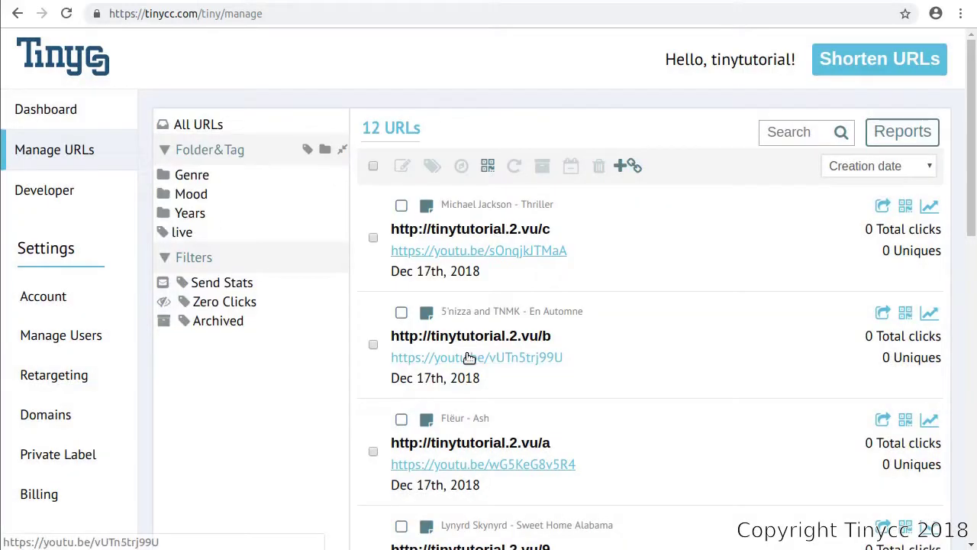
# Step: Create a tag labelled pop inside the Genre folder
pyautogui.click(306, 150)
pyautogui.write('pop')
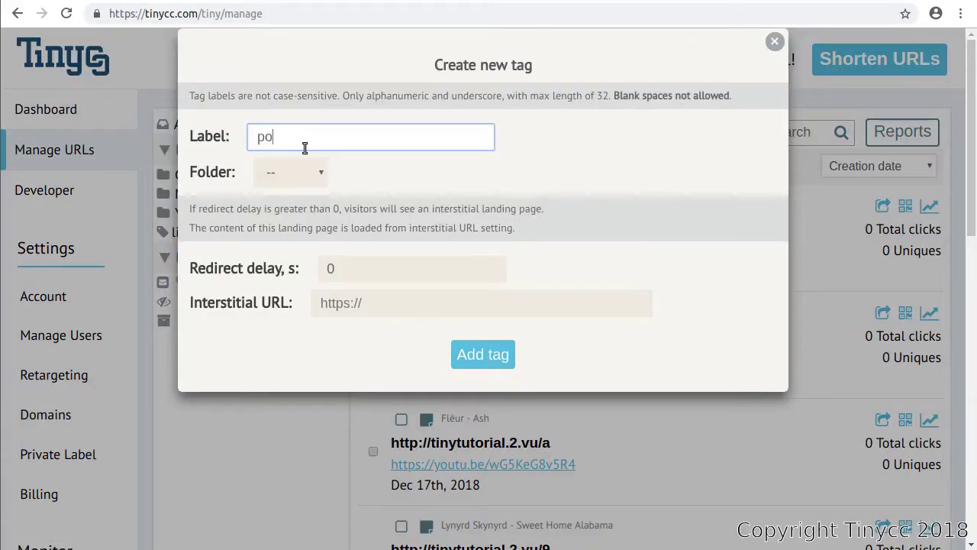
pyautogui.click(315, 182)
pyautogui.click(312, 211)
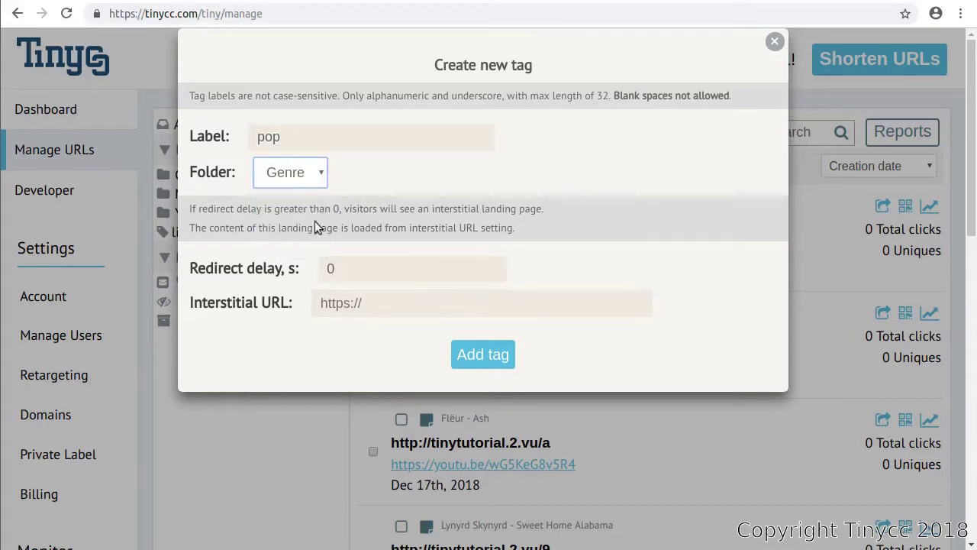
pyautogui.click(482, 353)
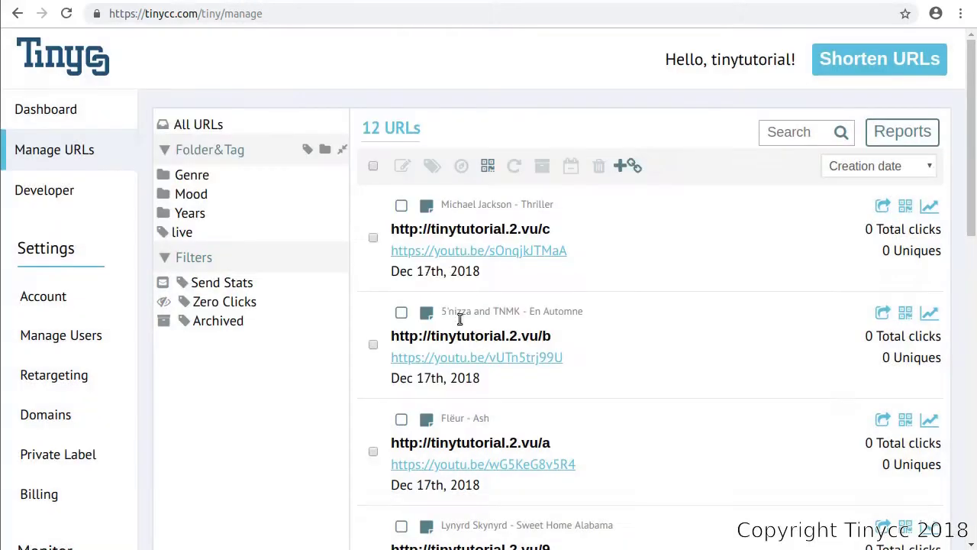
# Step: Create a tag labelled rock in the Genre folder, then expand the folder to review its tags and collapse it
pyautogui.click(307, 149)
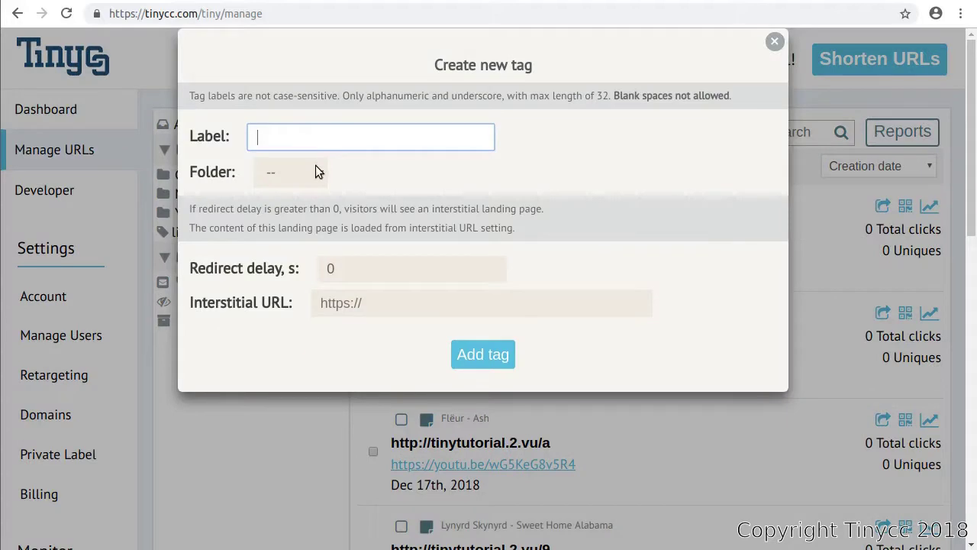
pyautogui.write('rock')
pyautogui.click(319, 182)
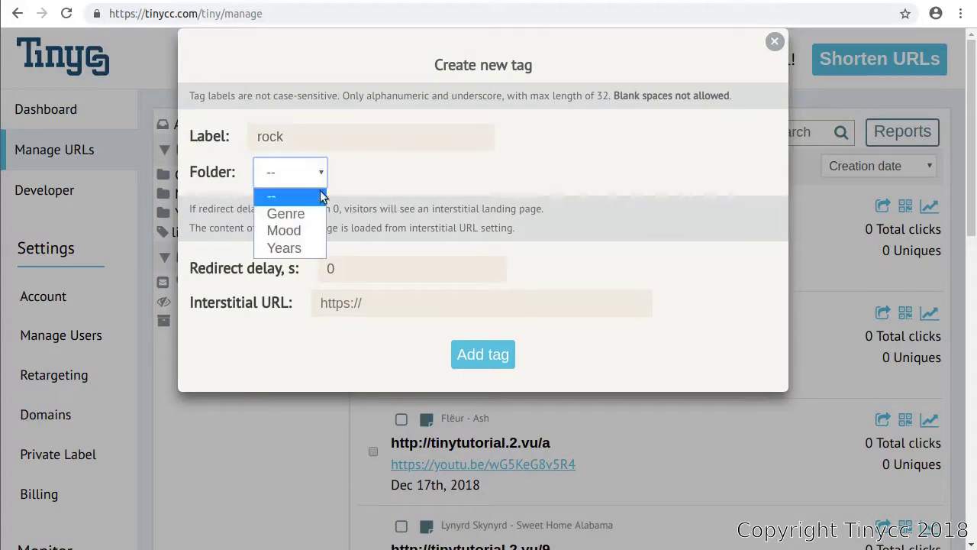
pyautogui.click(308, 213)
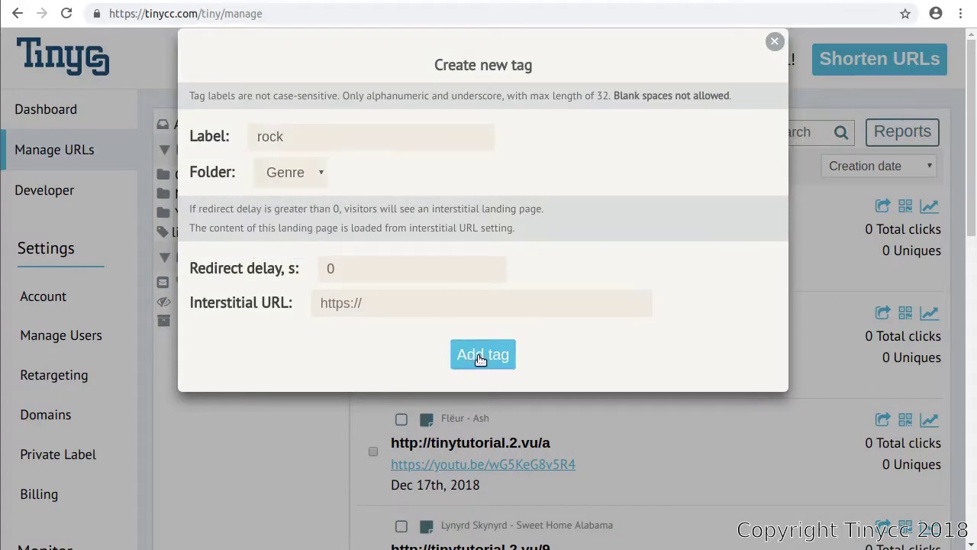
pyautogui.click(481, 360)
pyautogui.click(194, 176)
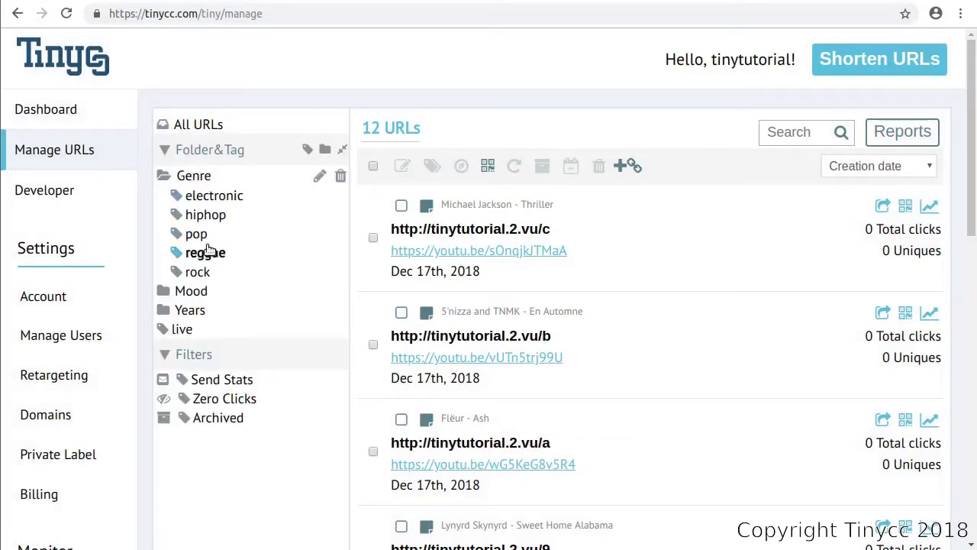
pyautogui.click(208, 178)
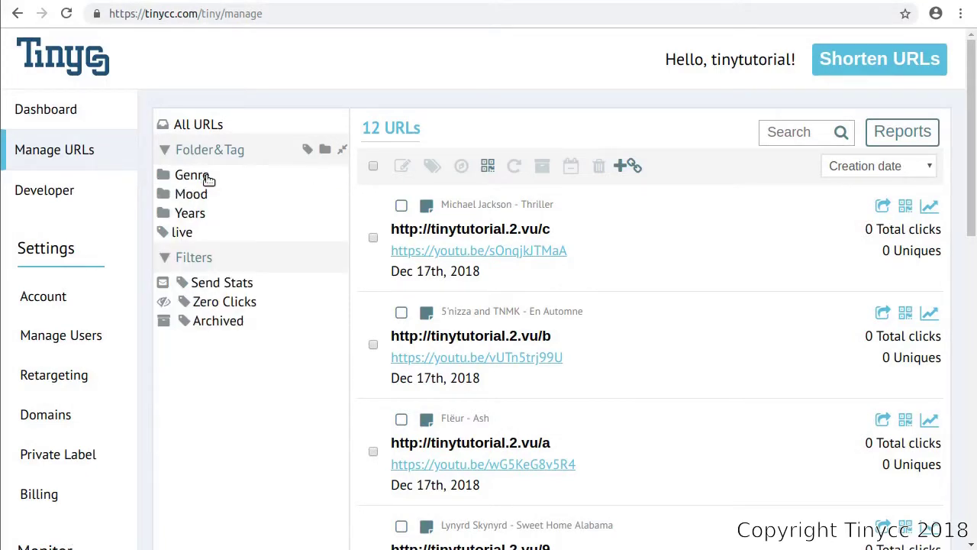
# Step: Create a tag labelled sad inside the Mood folder
pyautogui.click(307, 149)
pyautogui.write('sad')
pyautogui.click(313, 183)
pyautogui.click(312, 230)
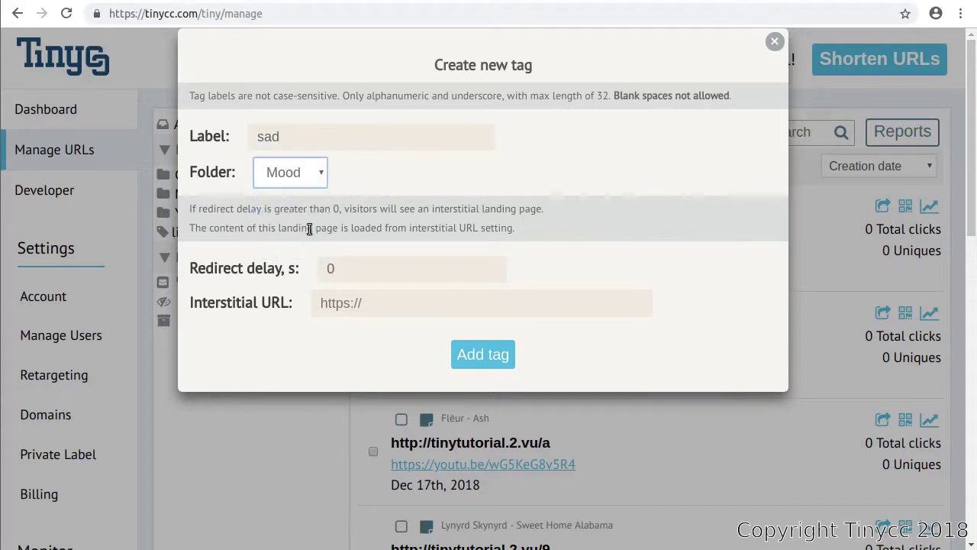
pyautogui.click(465, 359)
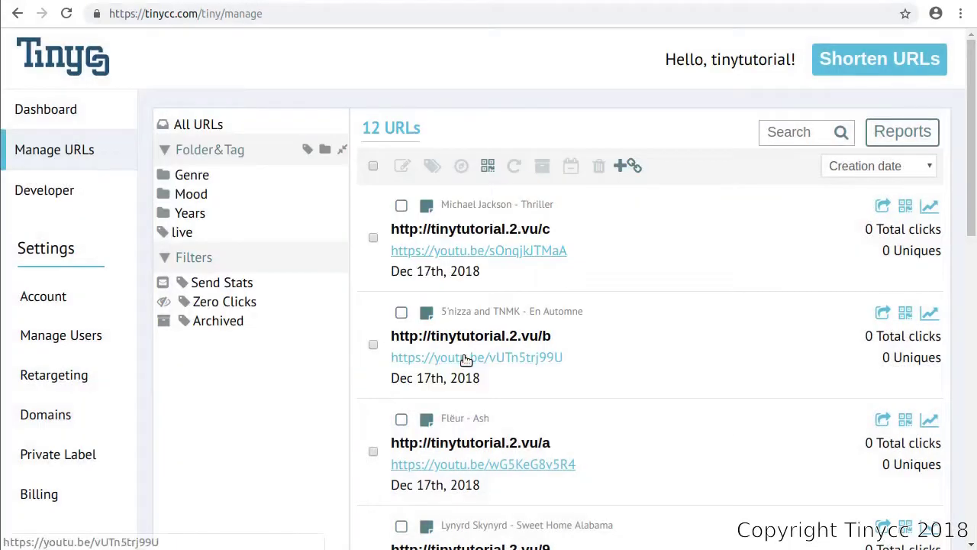
# Step: Create a tag labelled dance inside the Mood folder
pyautogui.click(307, 151)
pyautogui.write('dance')
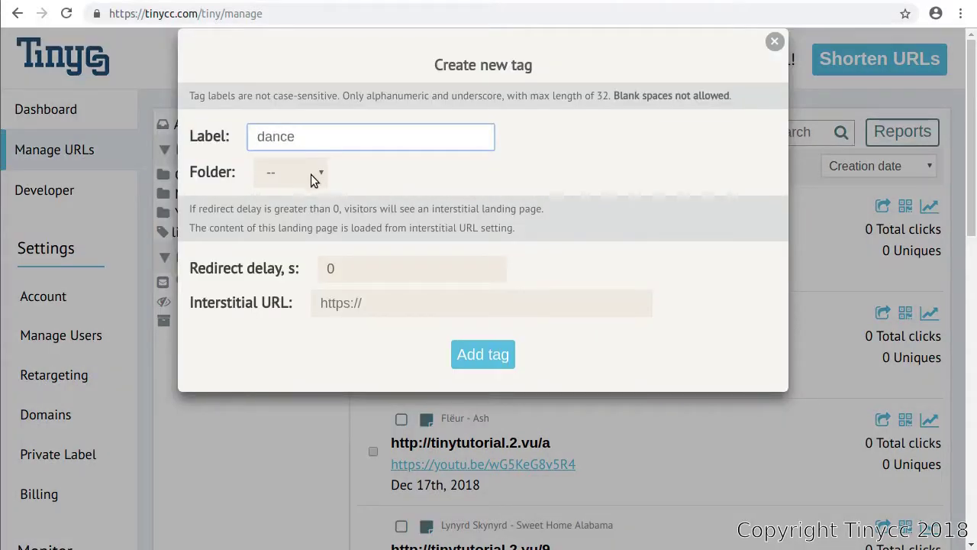
pyautogui.click(311, 174)
pyautogui.click(306, 227)
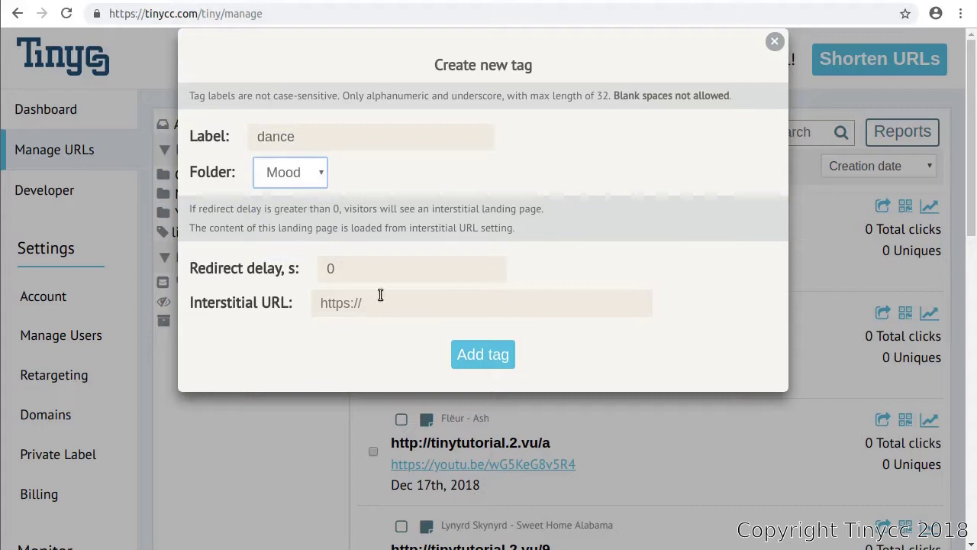
pyautogui.click(468, 355)
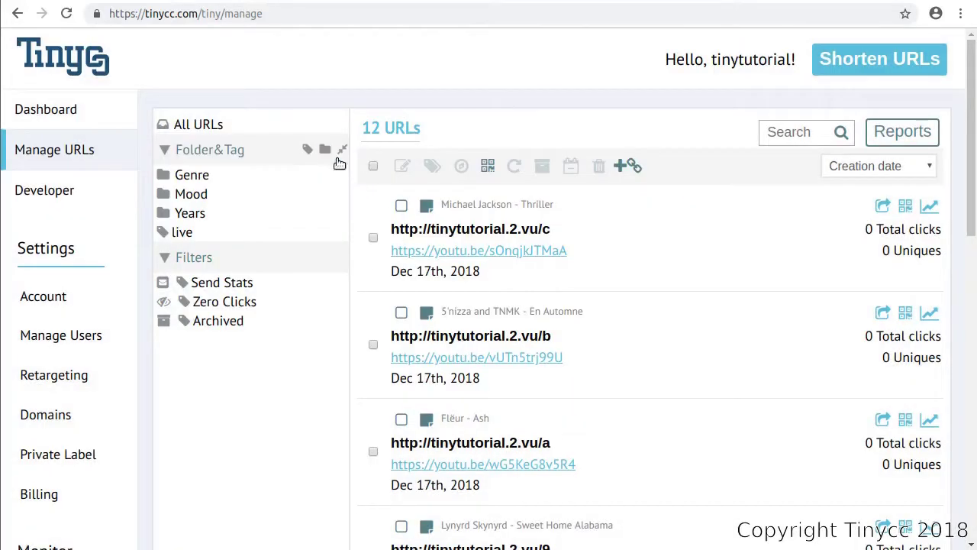
# Step: Create a tag labelled soft in the Mood folder, then expand the folder to review its tags and collapse it
pyautogui.click(309, 149)
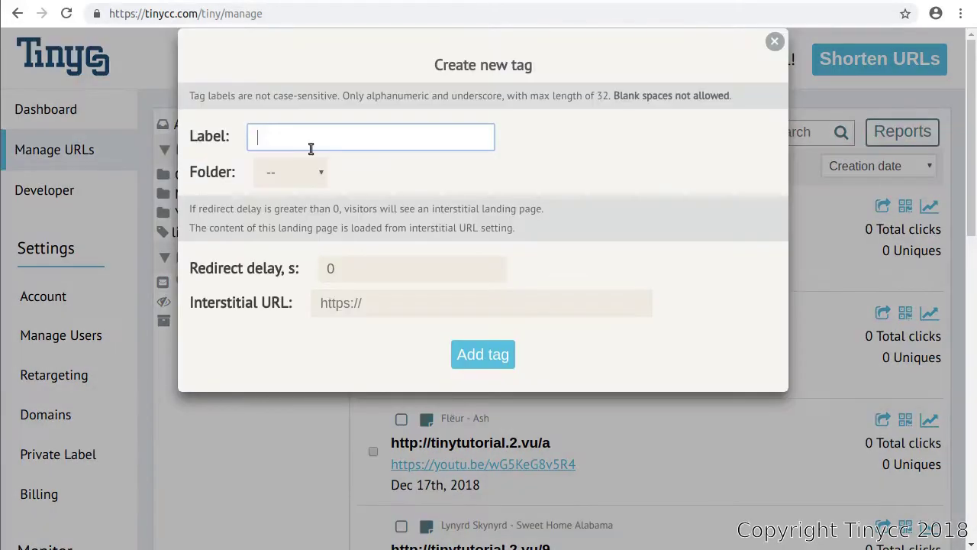
pyautogui.write('soft')
pyautogui.click(306, 176)
pyautogui.click(295, 229)
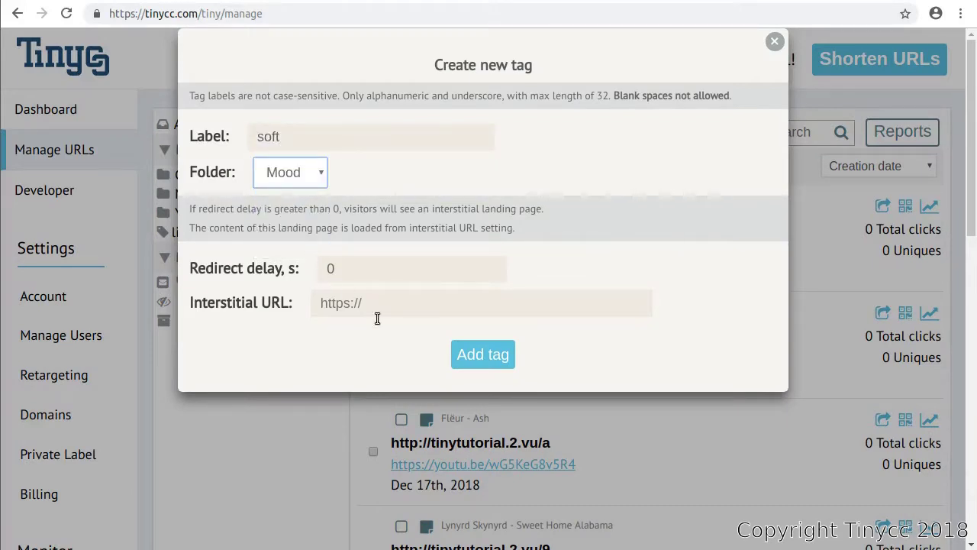
pyautogui.click(481, 356)
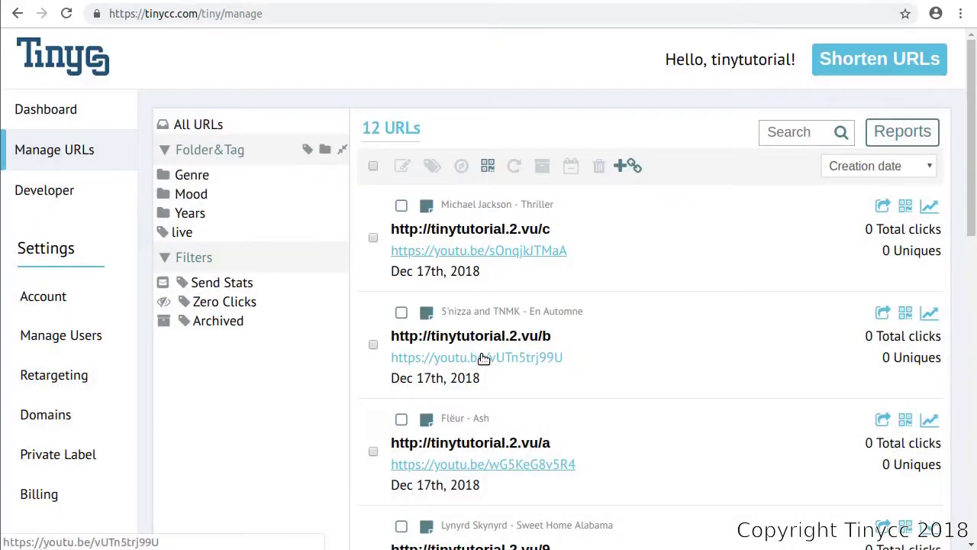
pyautogui.click(194, 197)
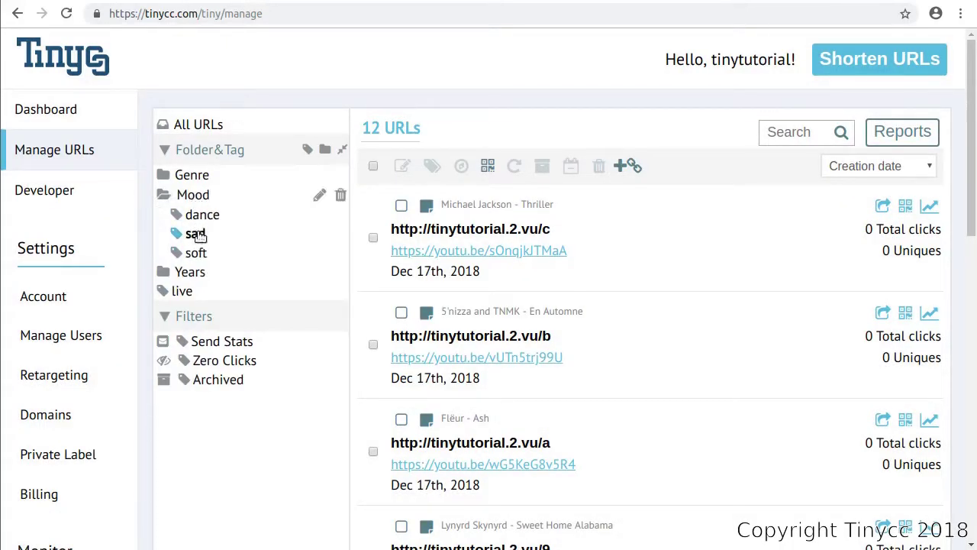
pyautogui.click(201, 197)
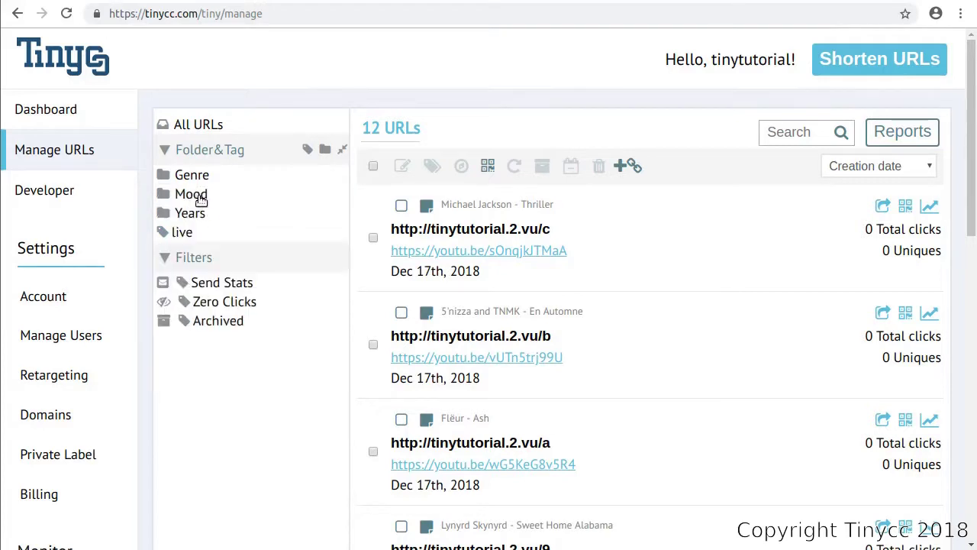
# Step: Create a tag labelled 1970s inside the Years folder
pyautogui.click(305, 150)
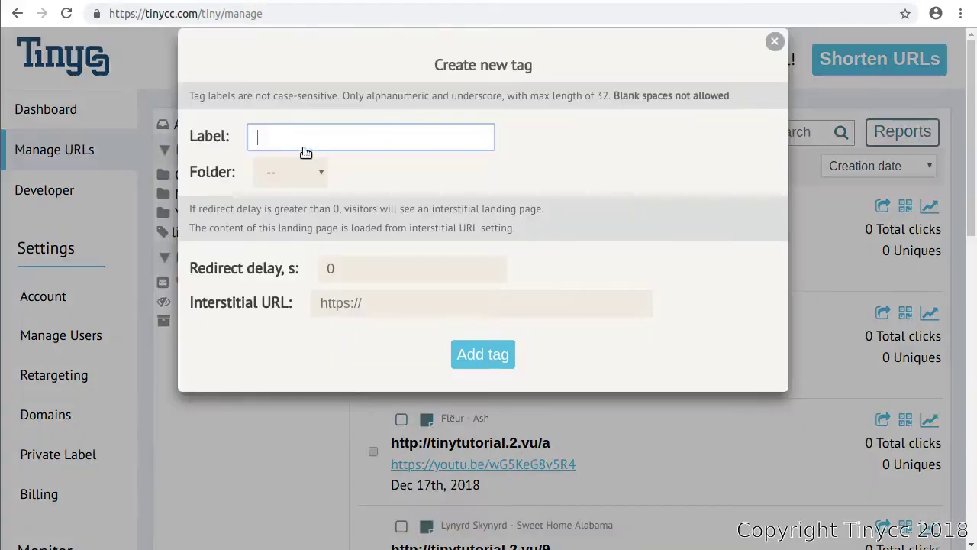
pyautogui.write('1970x')
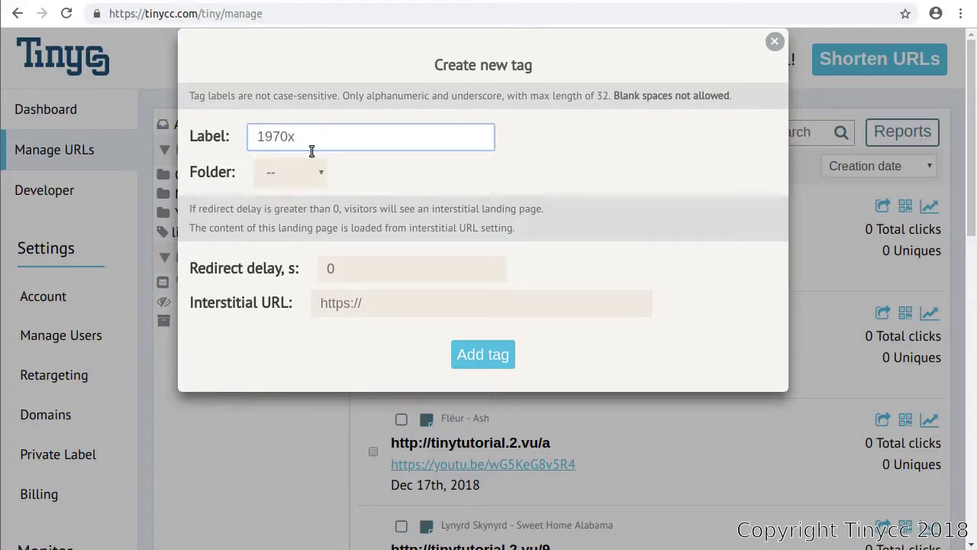
pyautogui.click(314, 175)
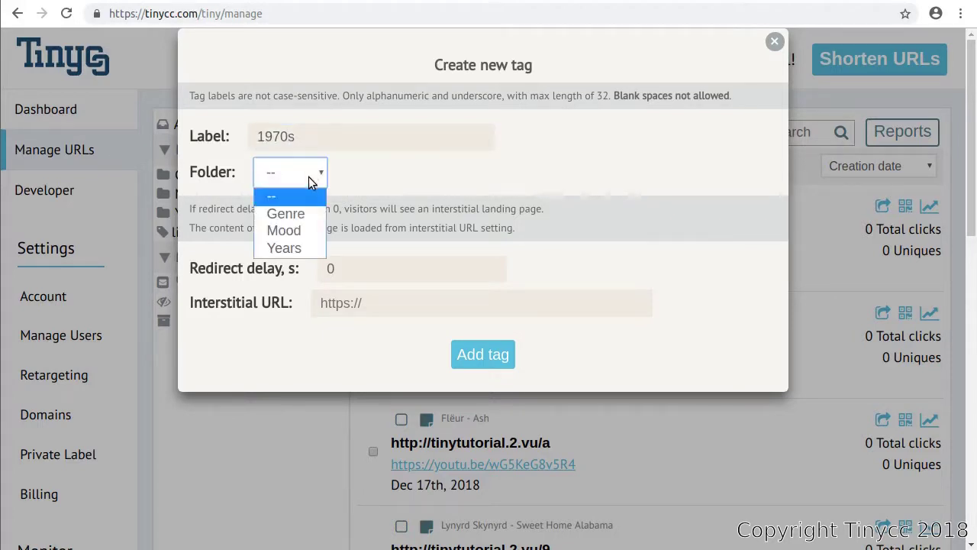
pyautogui.click(300, 246)
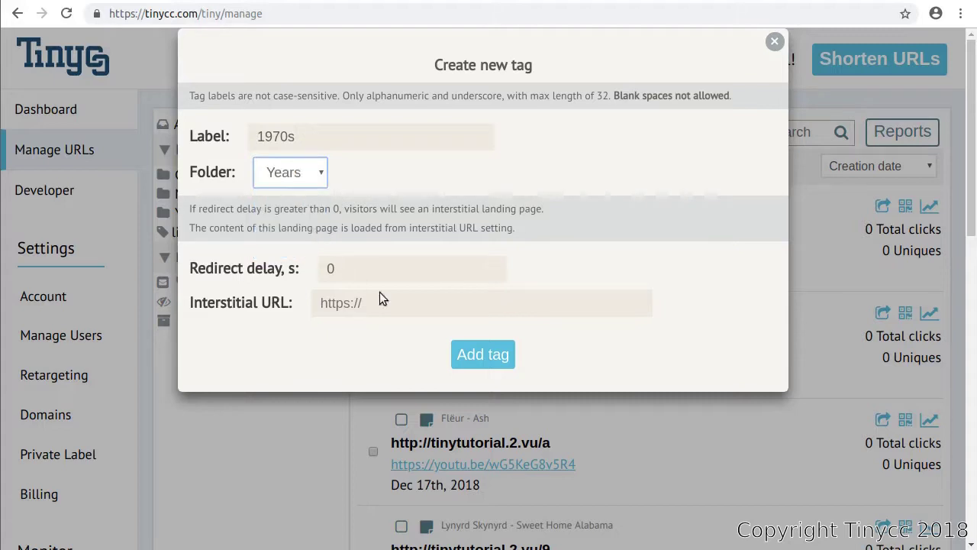
pyautogui.click(482, 353)
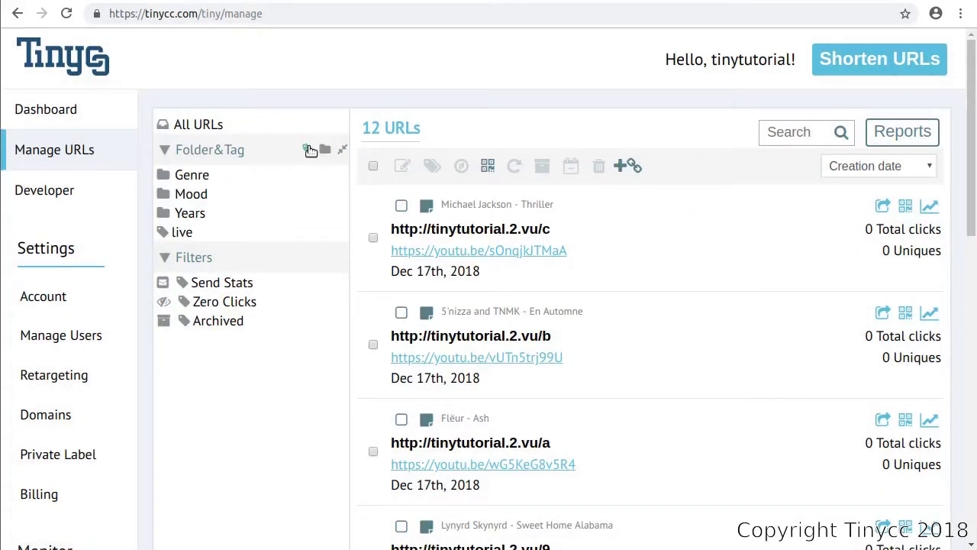
# Step: Create a tag labelled 1980s inside the Years folder
pyautogui.click(315, 150)
pyautogui.write('1980s')
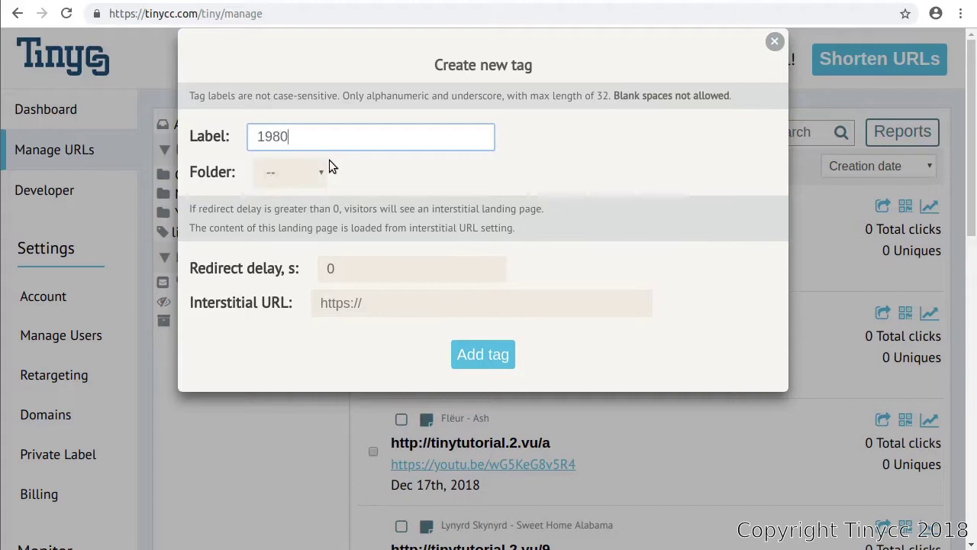
pyautogui.click(316, 172)
pyautogui.click(308, 246)
pyautogui.click(468, 351)
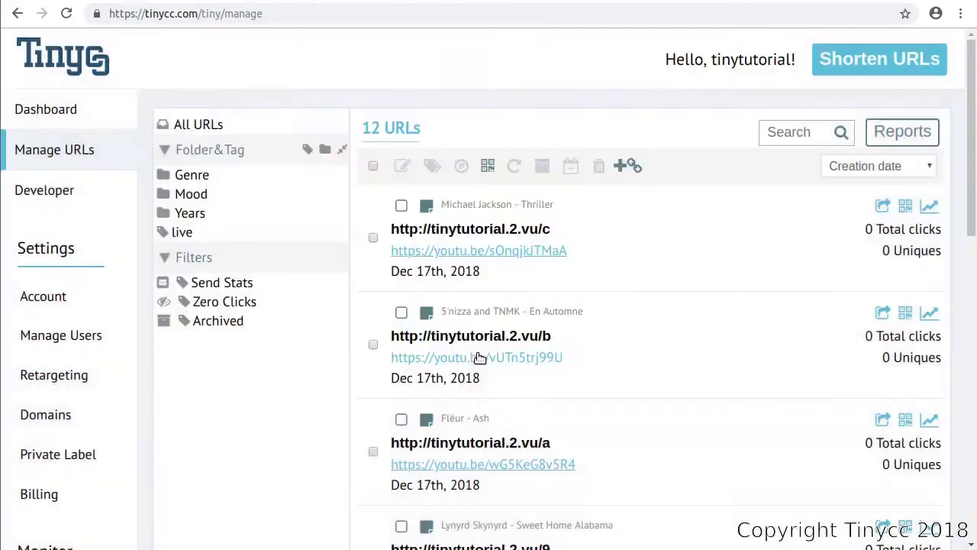
# Step: Create a tag labelled 1990s inside the Years folder
pyautogui.click(313, 155)
pyautogui.write('1990s')
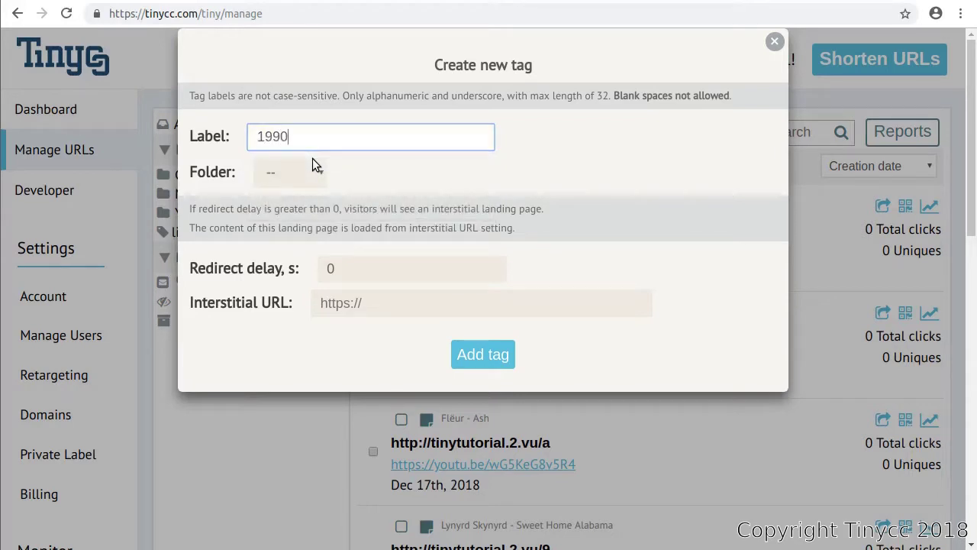
pyautogui.click(313, 169)
pyautogui.click(301, 248)
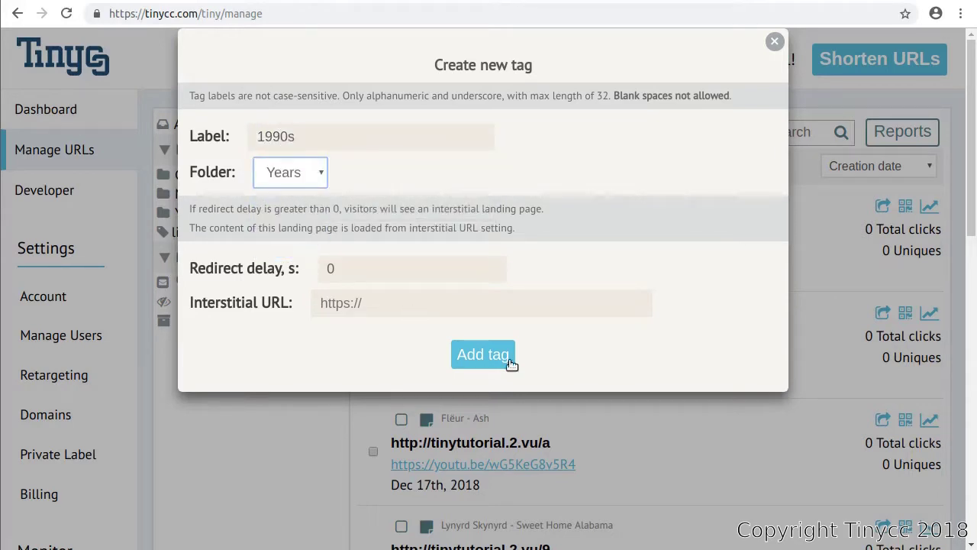
pyautogui.click(483, 354)
# Step: Create a tag labelled 2000s inside the Years folder
pyautogui.click(309, 149)
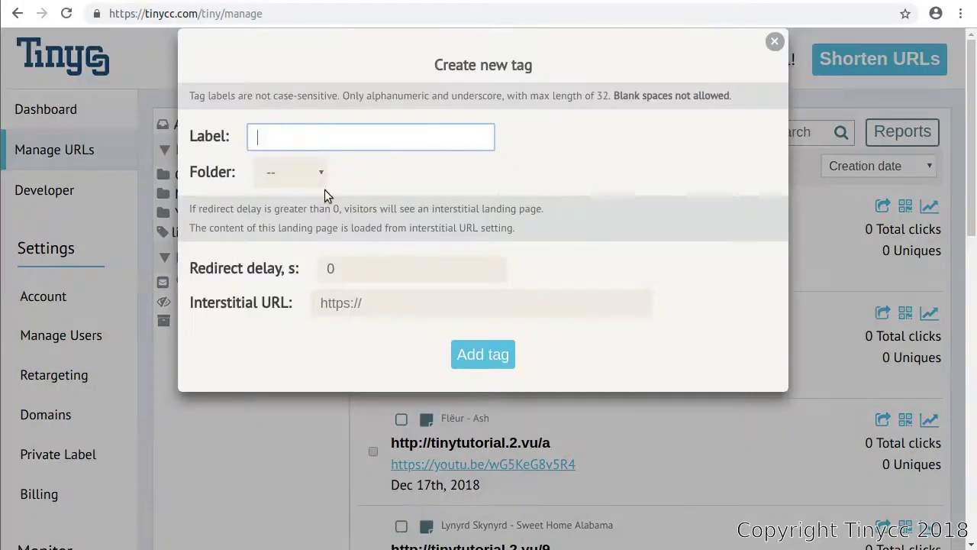
pyautogui.write('2000s')
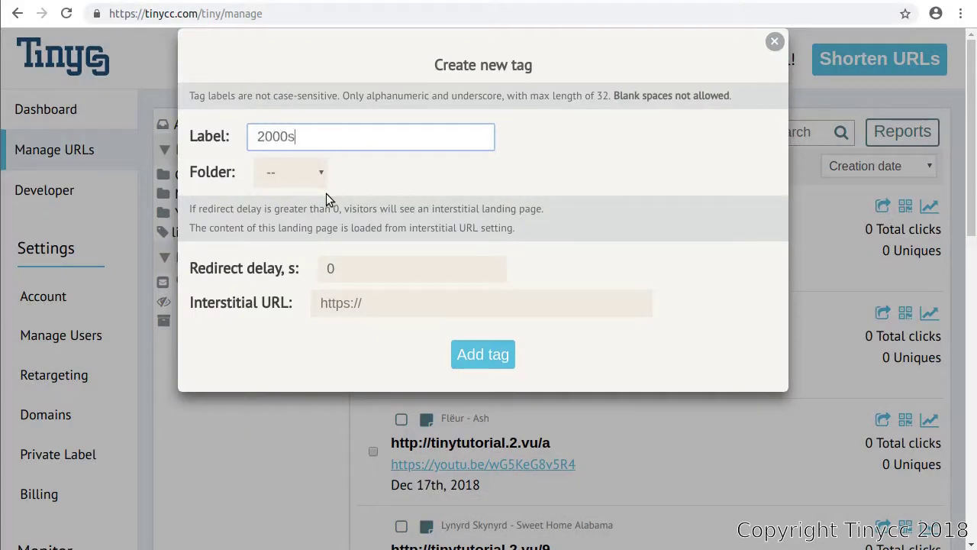
pyautogui.click(316, 183)
pyautogui.click(305, 249)
pyautogui.click(453, 347)
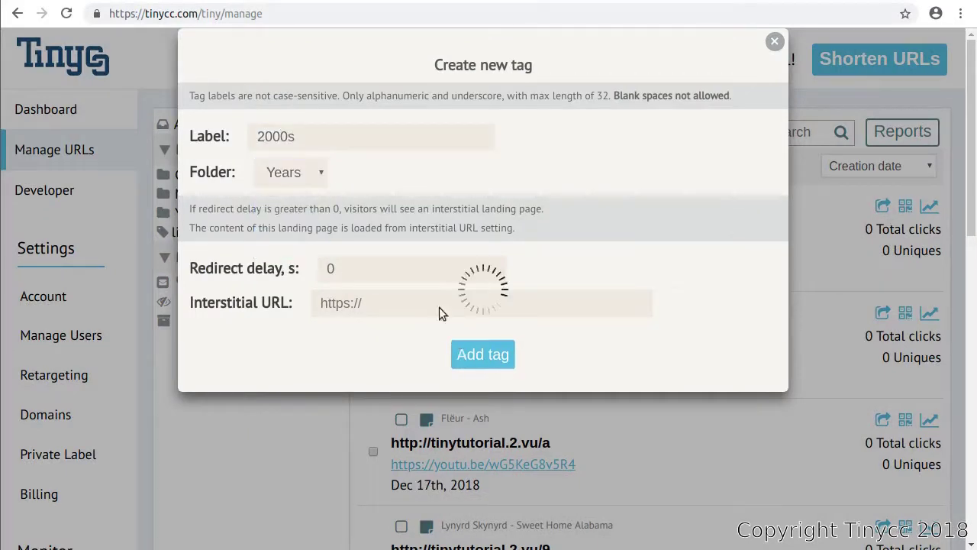
# Step: Create a tag labelled 2010s in the Years folder, then expand the folder to review its tags and collapse it
pyautogui.write('019')
pyautogui.press('BackSpace')
pyautogui.write('0s')
pyautogui.click(287, 173)
pyautogui.click(292, 246)
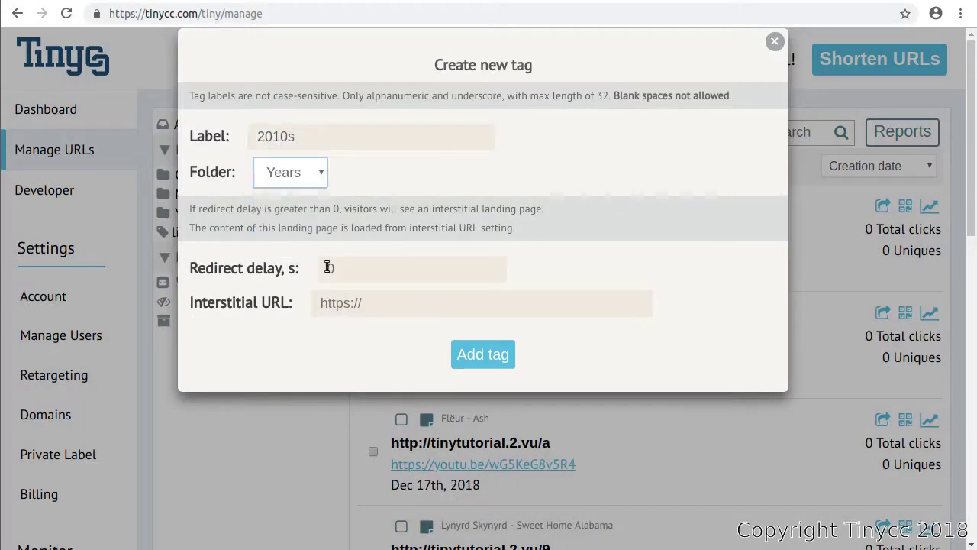
pyautogui.click(466, 352)
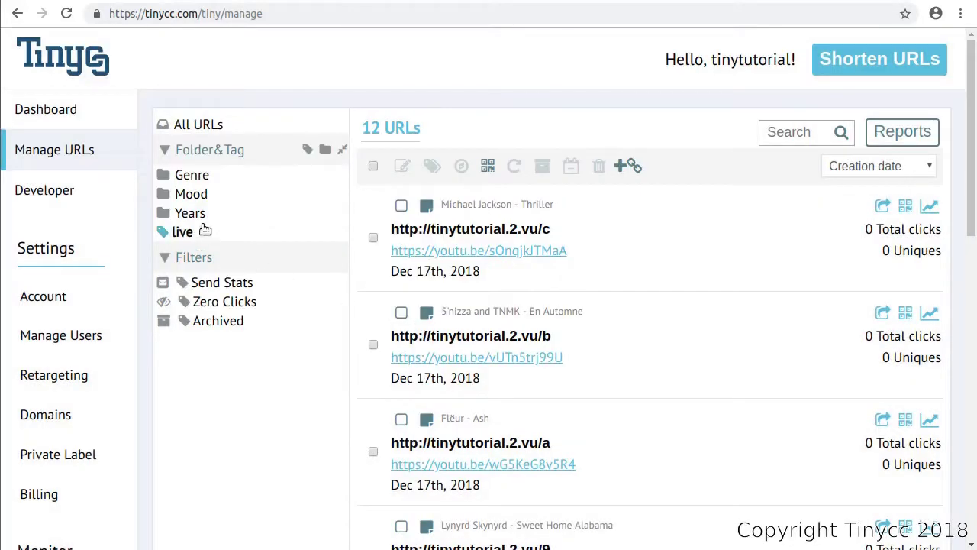
pyautogui.click(189, 217)
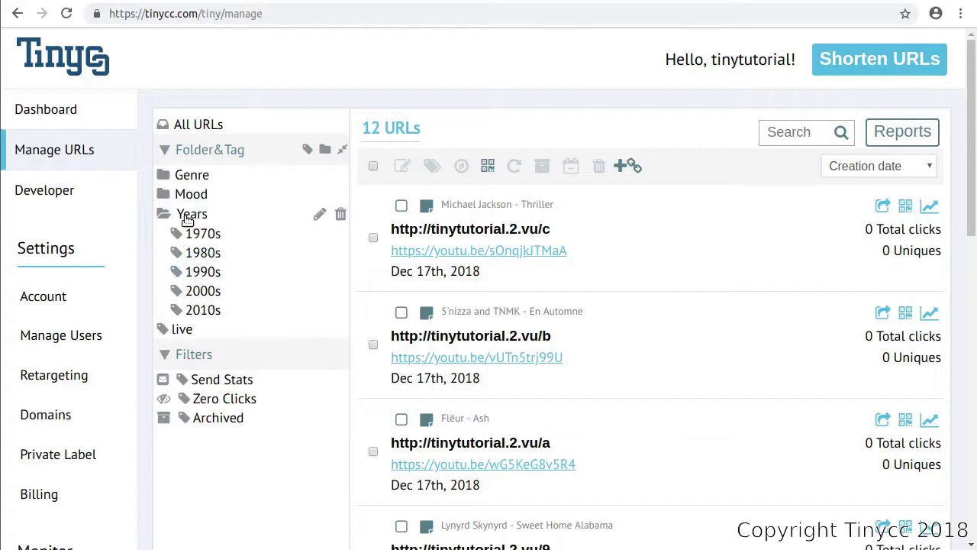
pyautogui.click(188, 217)
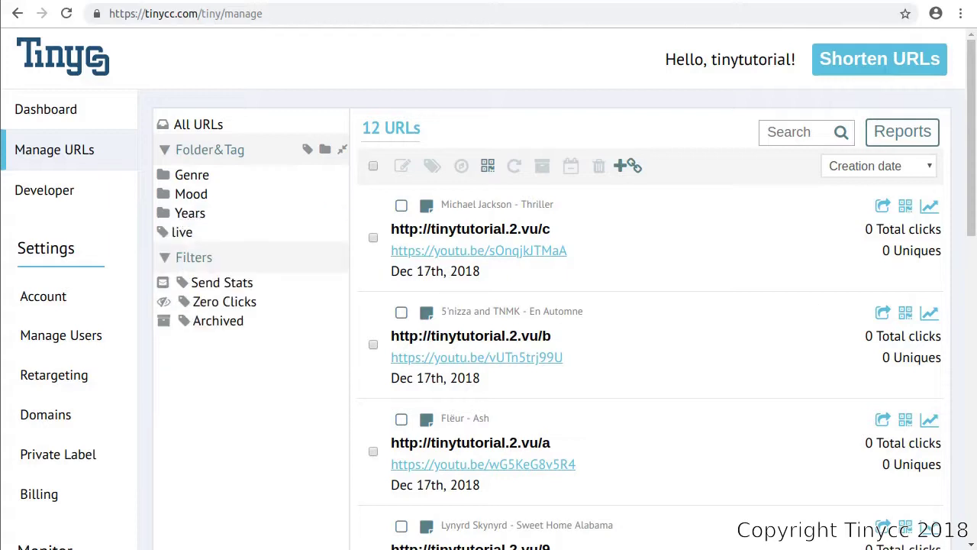
# Step: Assign the tags 1980s, dance and pop to the Michael Jackson - Thriller URL (tinytutorial.2.vu/c)
pyautogui.click(373, 238)
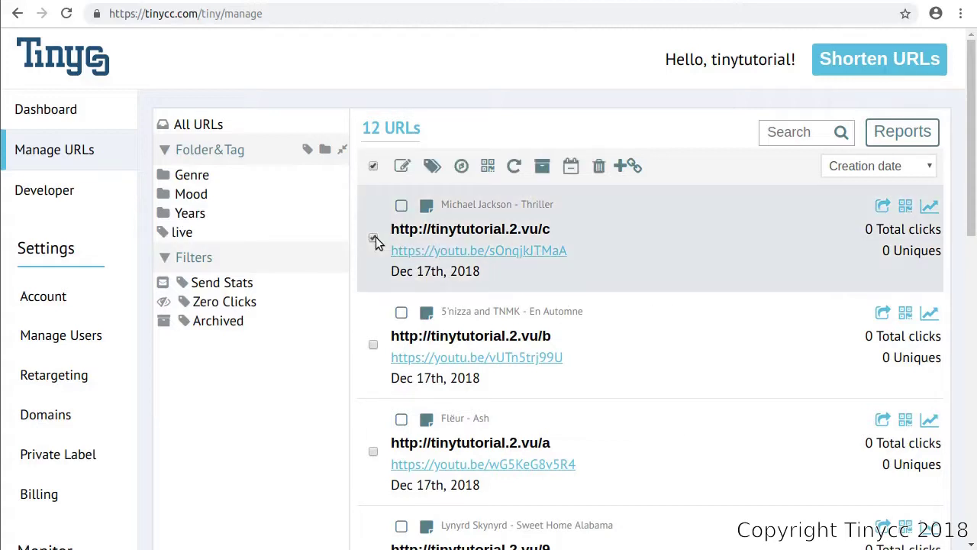
pyautogui.click(433, 165)
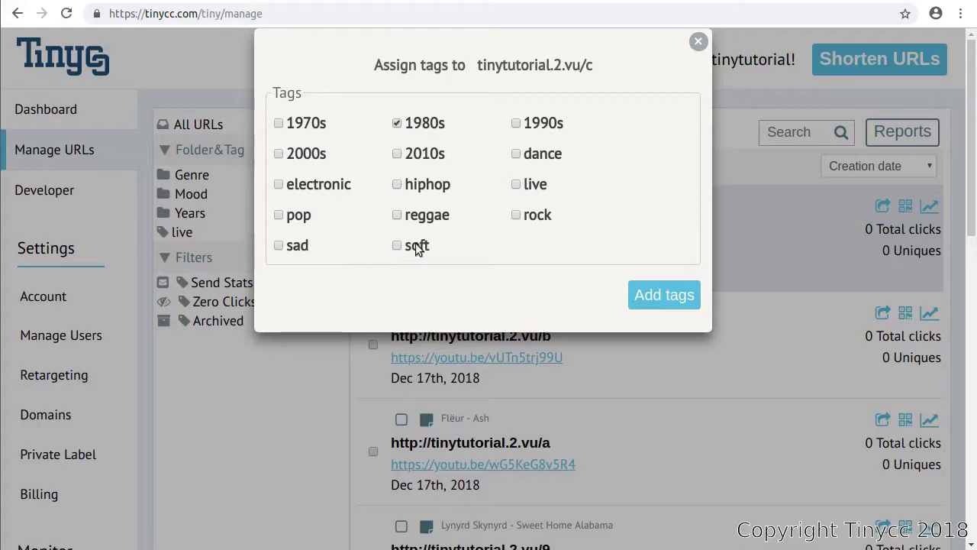
pyautogui.click(297, 216)
pyautogui.click(651, 295)
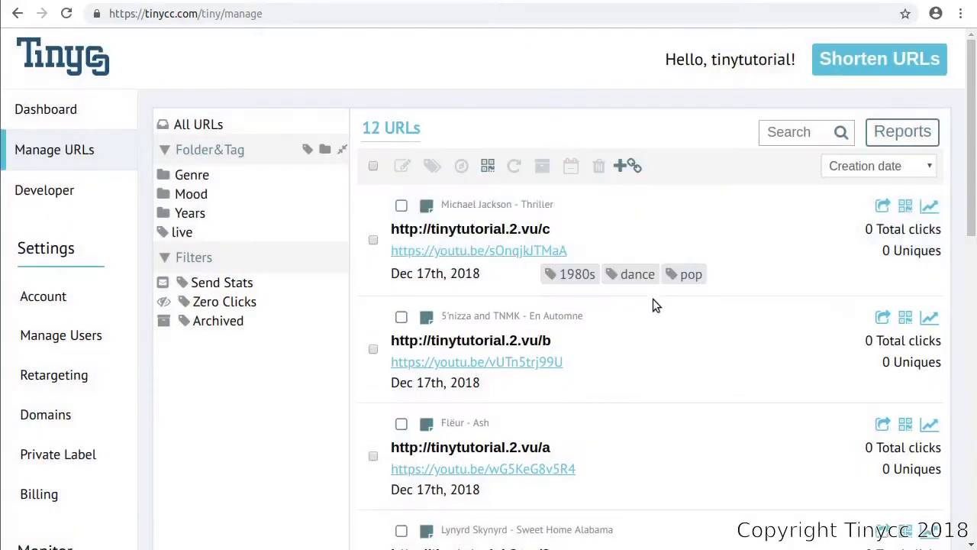
pyautogui.moveTo(559, 274); pyautogui.dragTo(704, 277)
pyautogui.click(715, 275)
# Step: Assign the tags 2000s, reggae and soft to the 5'nizza and TNMK - En Automne URL (tinytutorial.2.vu/b)
pyautogui.click(373, 350)
pyautogui.click(432, 167)
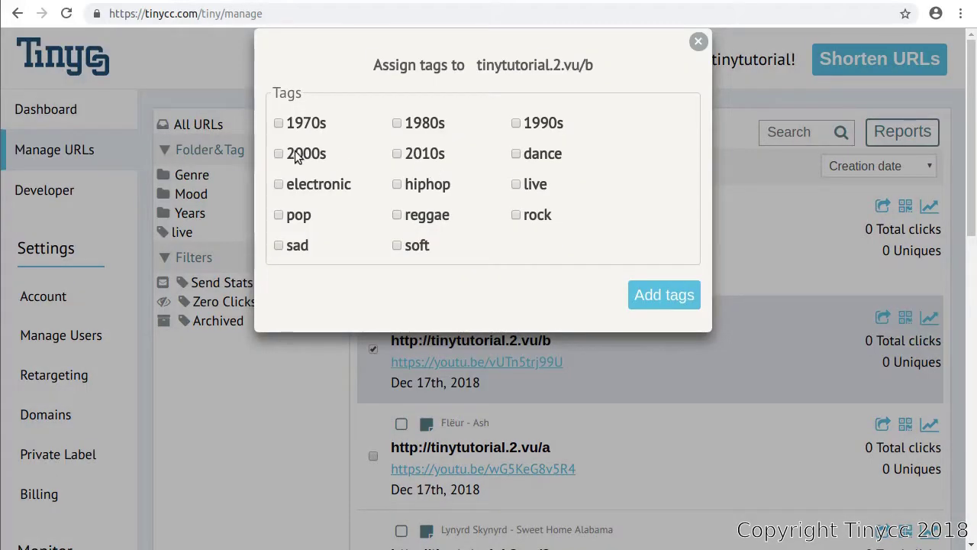
pyautogui.click(429, 219)
pyautogui.click(422, 252)
pyautogui.click(662, 290)
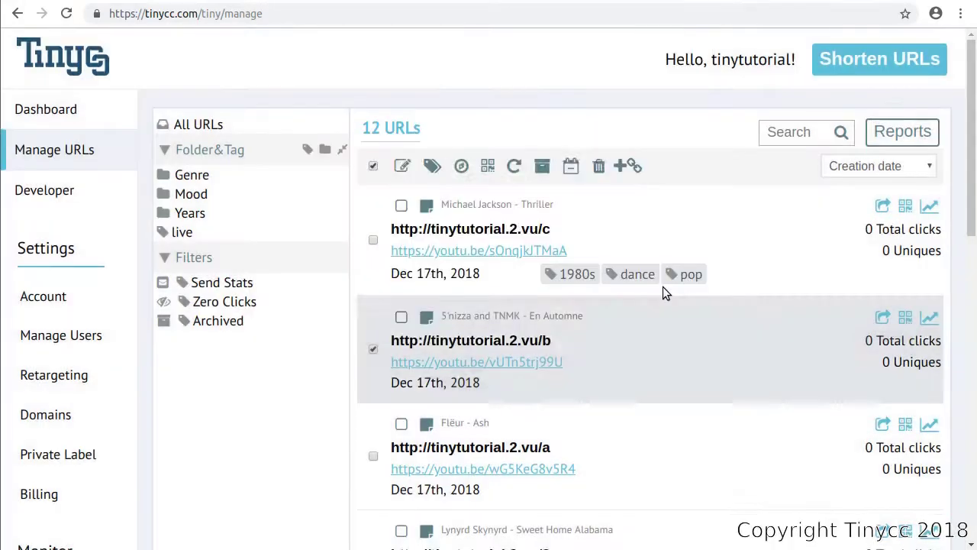
# Step: Assign the tags 2010s, live and sad to the Flëur - Ash URL (tinytutorial.2.vu/a)
pyautogui.scroll(-3, 586, 275)
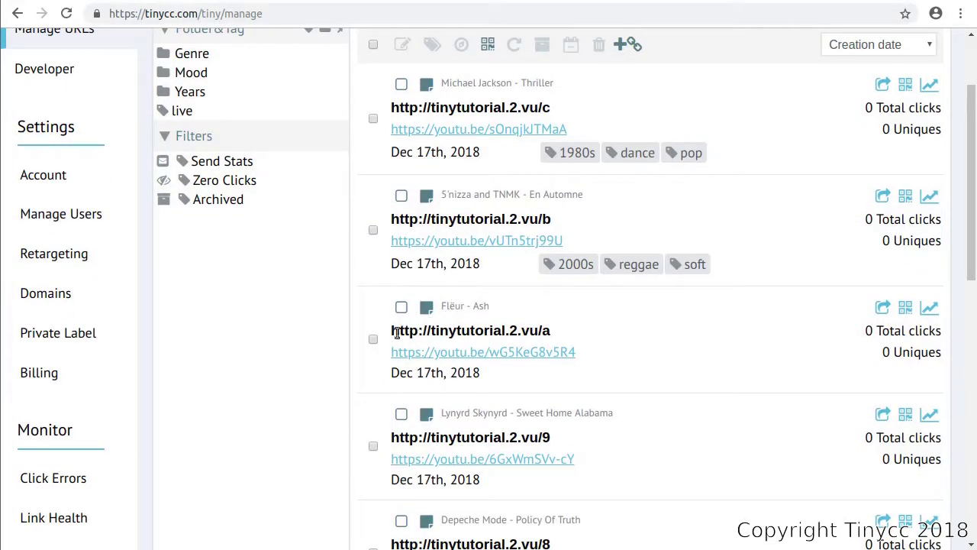
pyautogui.click(372, 341)
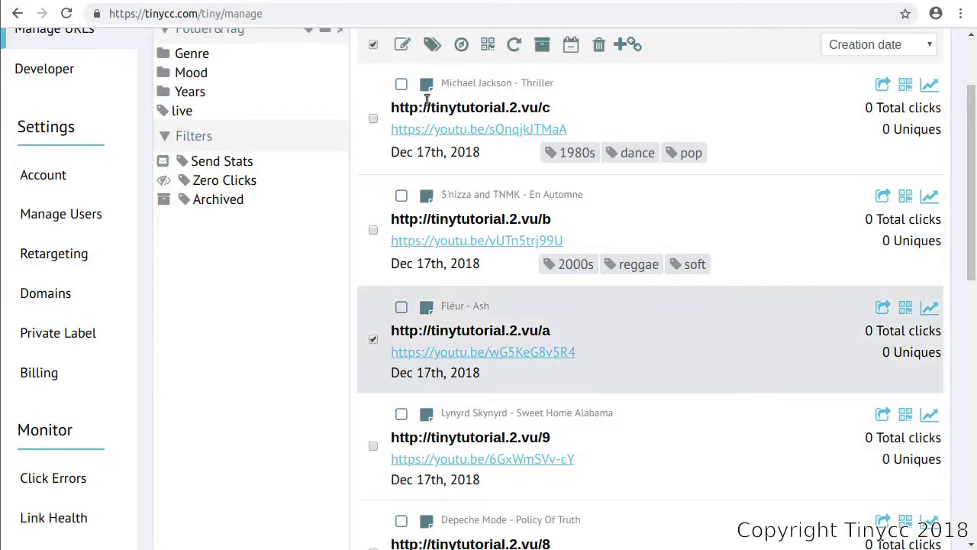
pyautogui.click(436, 47)
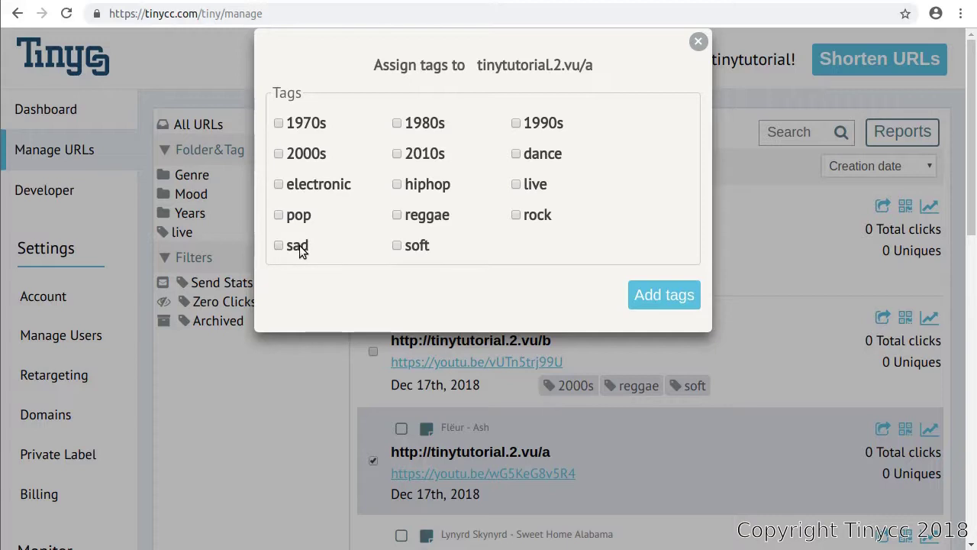
pyautogui.click(545, 186)
pyautogui.click(439, 157)
pyautogui.click(659, 292)
pyautogui.scroll(-2, 578, 267)
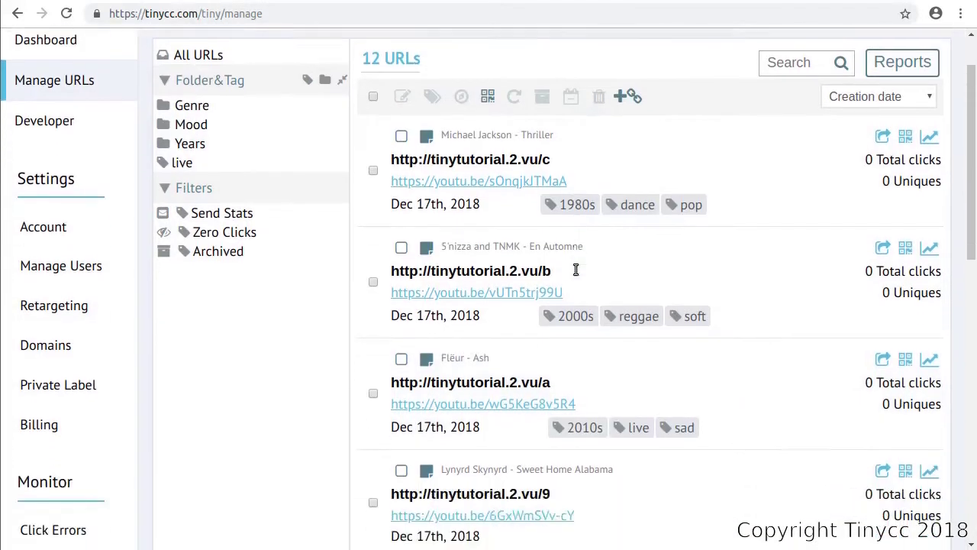
# Step: Assign the tags 1970s and live to the Lynyrd Skynyrd - Sweet Home Alabama URL (tinytutorial.2.vu/9)
pyautogui.scroll(-1, 576, 268)
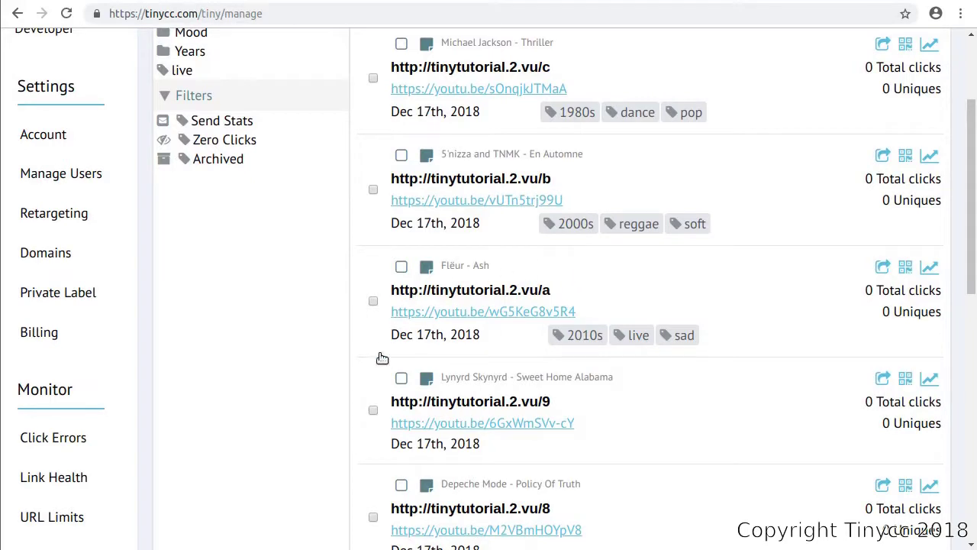
pyautogui.click(373, 411)
pyautogui.scroll(3, 441, 194)
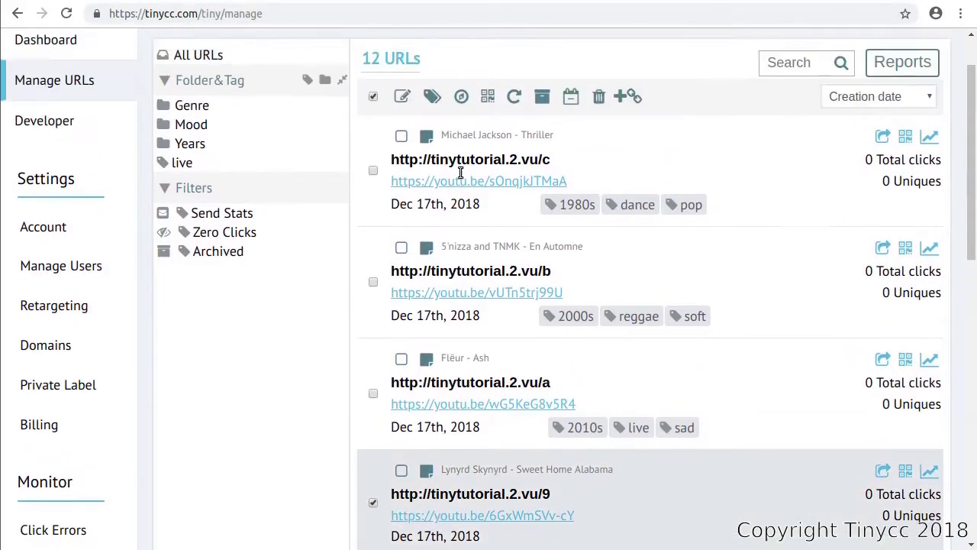
pyautogui.click(432, 127)
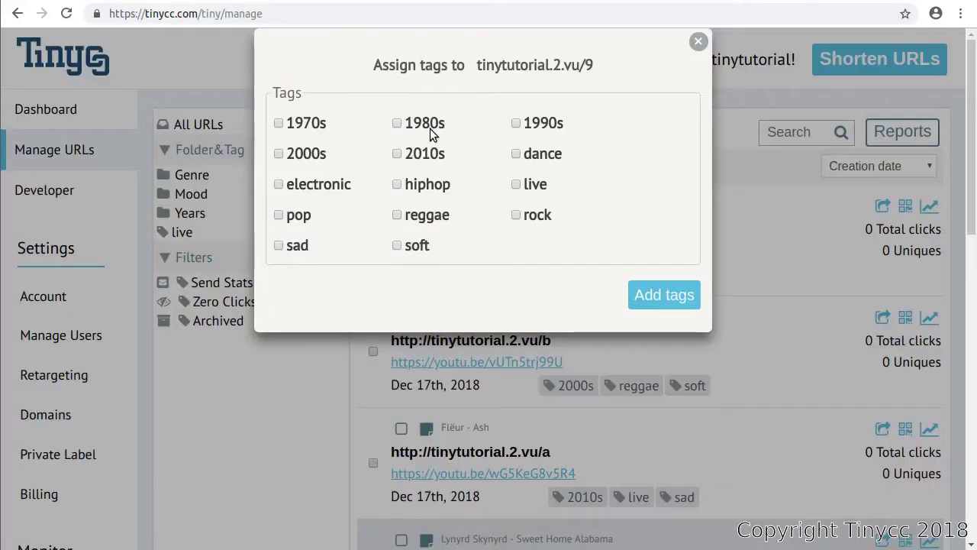
pyautogui.click(328, 127)
pyautogui.click(537, 188)
pyautogui.click(672, 297)
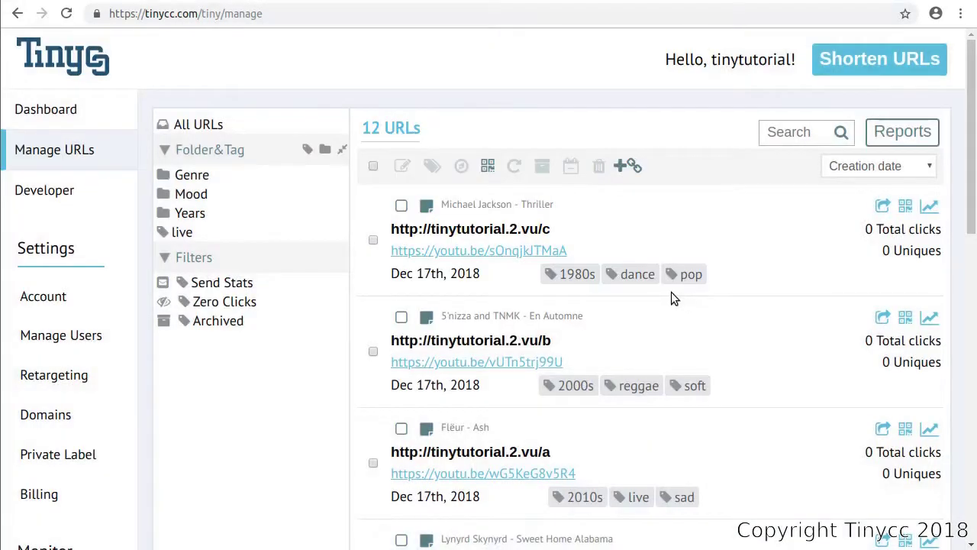
# Step: Assign the tags 2000s and pop to the Depeche Mode - Policy Of Truth URL (tinytutorial.2.vu/8)
pyautogui.scroll(-2, 672, 298)
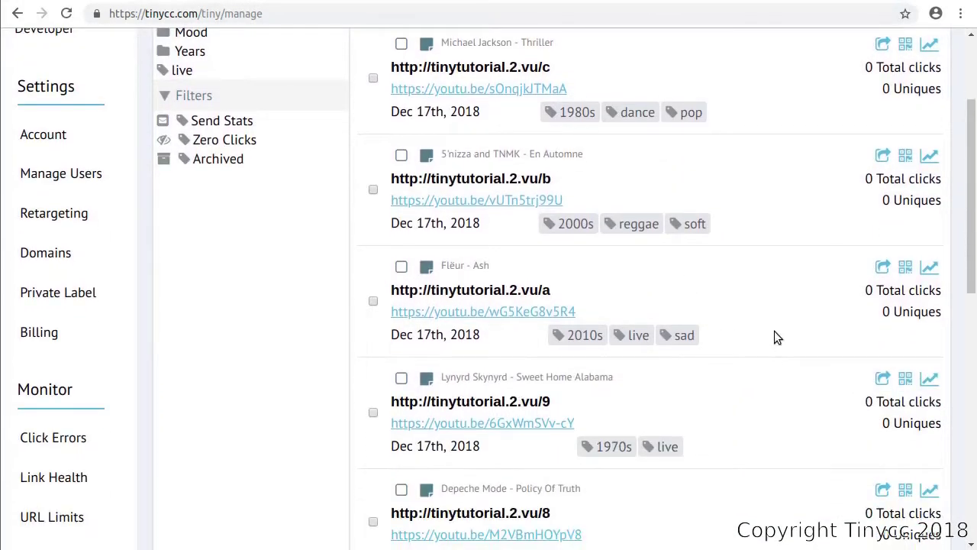
pyautogui.scroll(-1, 756, 325)
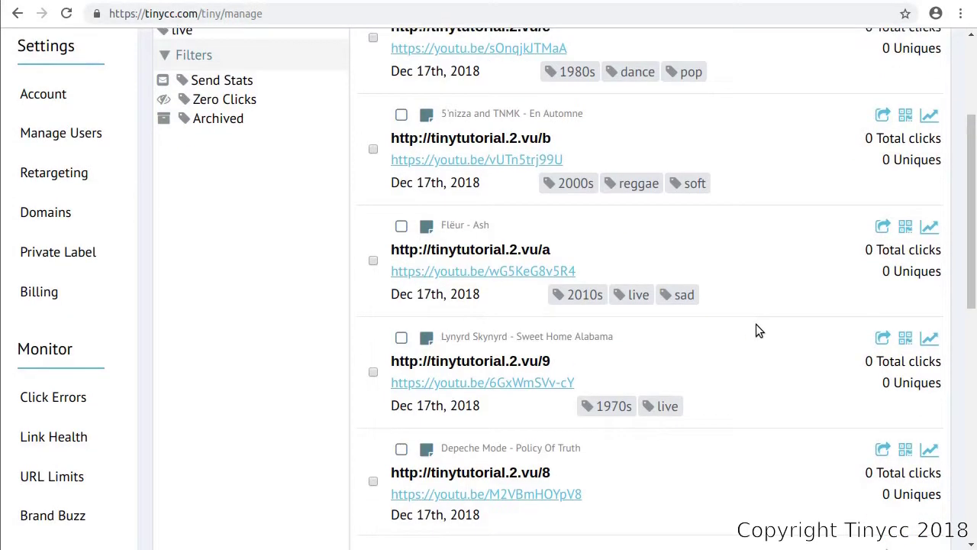
pyautogui.click(372, 483)
pyautogui.scroll(2, 501, 278)
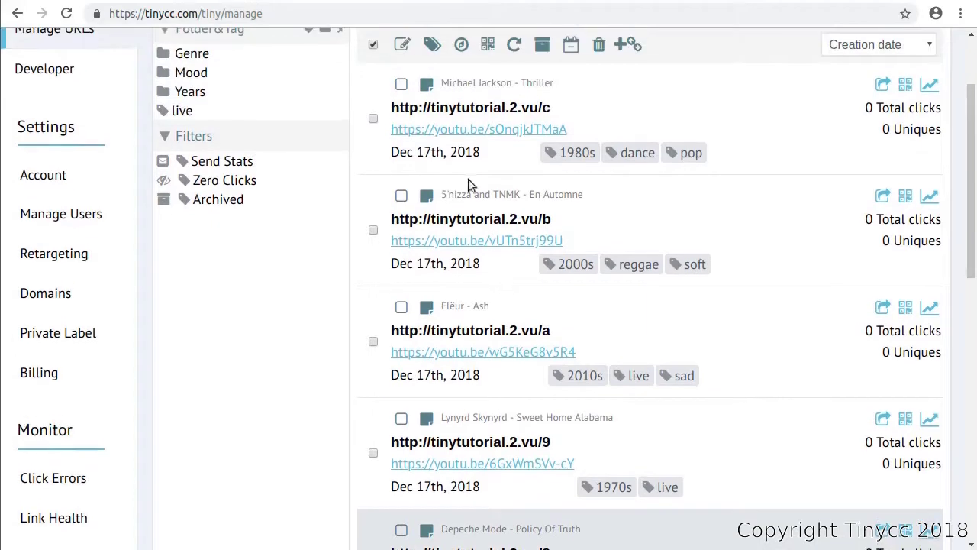
pyautogui.click(429, 46)
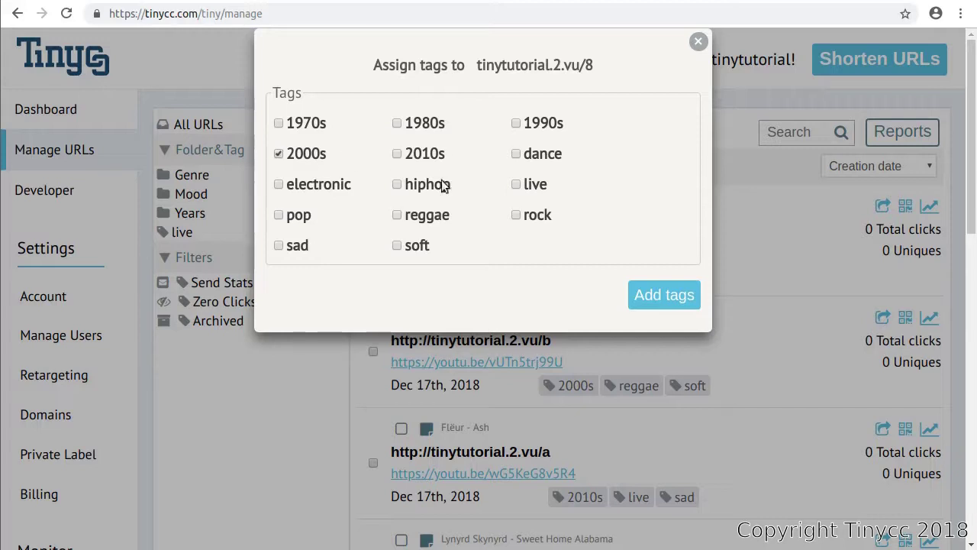
pyautogui.click(300, 215)
pyautogui.click(679, 295)
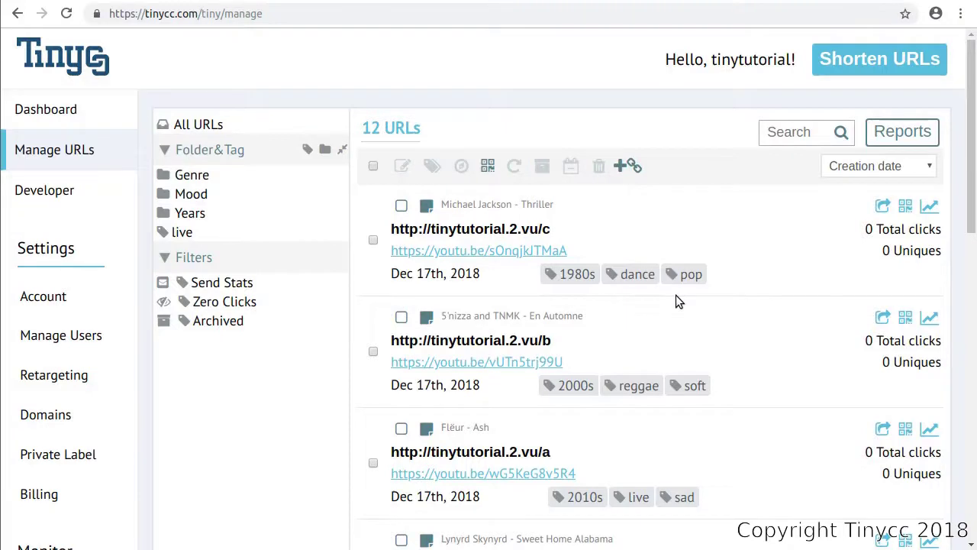
# Step: Assign the tags 1990s, dance and electronic to the The Prodigy - Breathe URL (tinytutorial.2.vu/7)
pyautogui.scroll(-3, 675, 297)
pyautogui.scroll(-1, 674, 298)
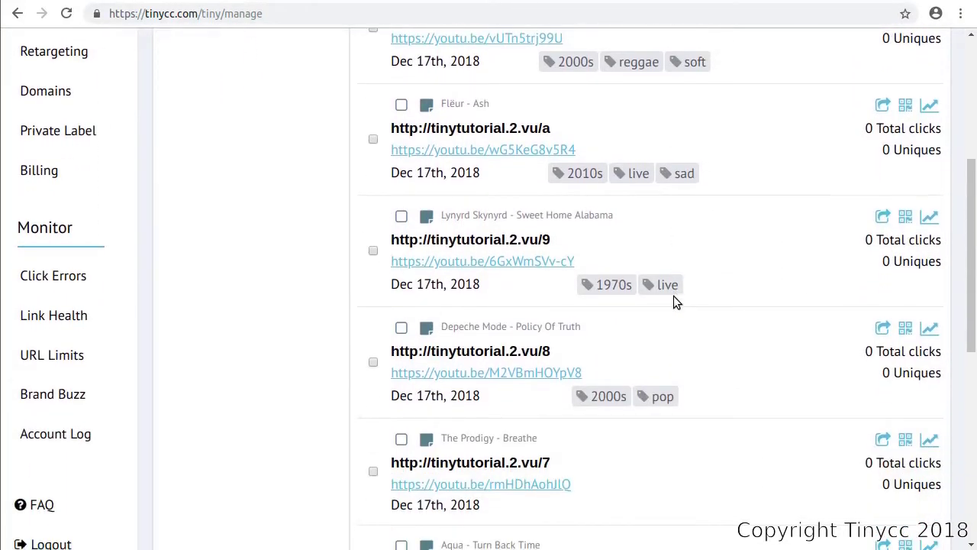
pyautogui.click(373, 472)
pyautogui.scroll(4, 439, 302)
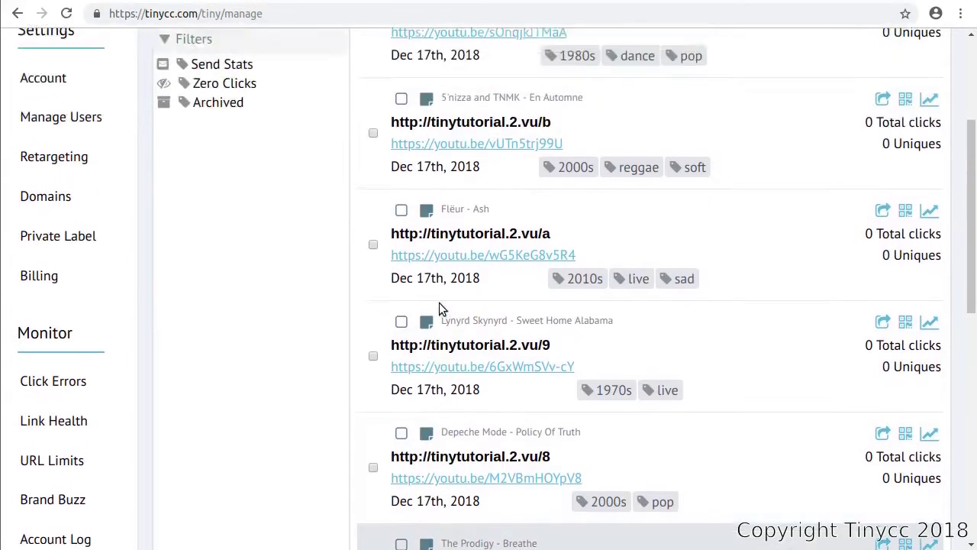
pyautogui.click(433, 125)
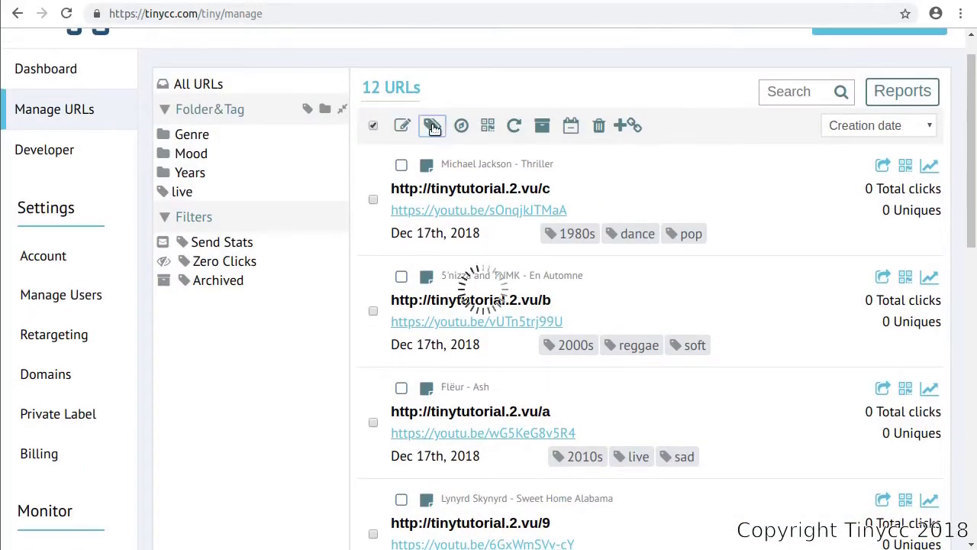
pyautogui.click(516, 124)
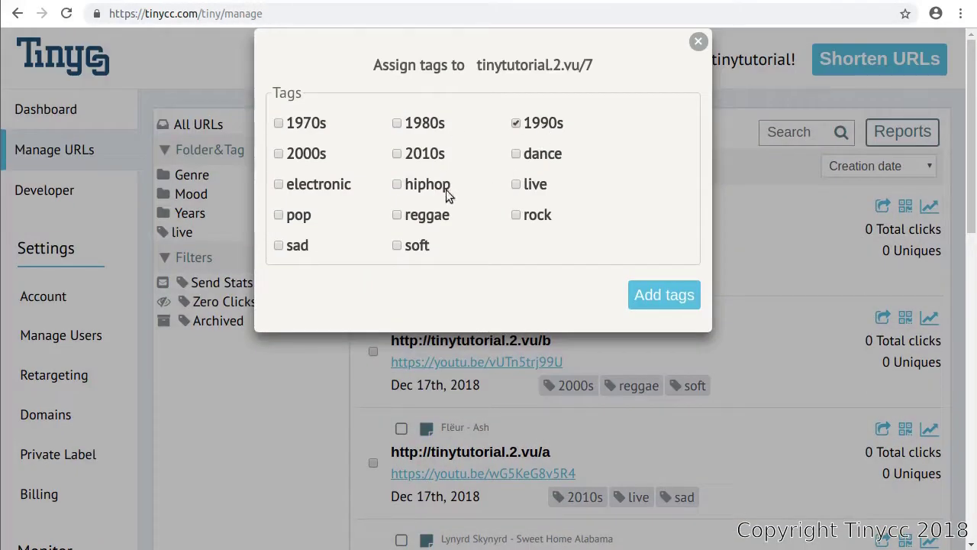
pyautogui.click(318, 186)
pyautogui.click(553, 158)
# Step: Assign the tags 1990s, pop and soft to the Aqua - Turn Back Time URL (tinytutorial.2.vu/6)
pyautogui.scroll(-5, 678, 315)
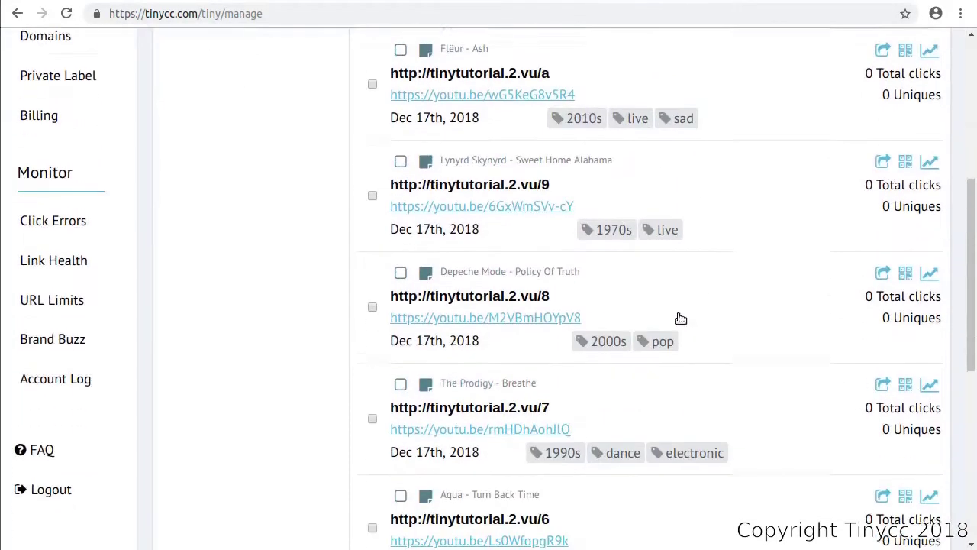
pyautogui.scroll(-1, 677, 310)
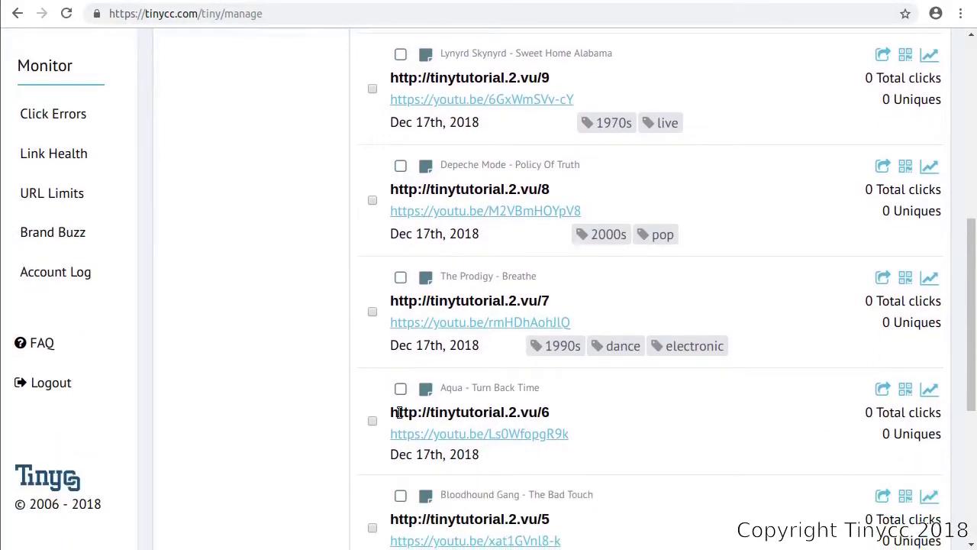
pyautogui.click(372, 421)
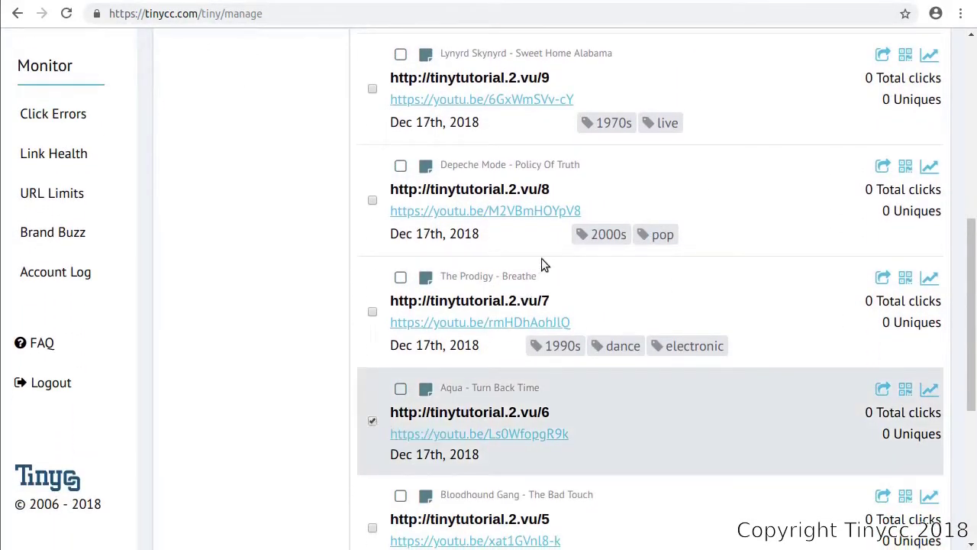
pyautogui.scroll(5, 542, 256)
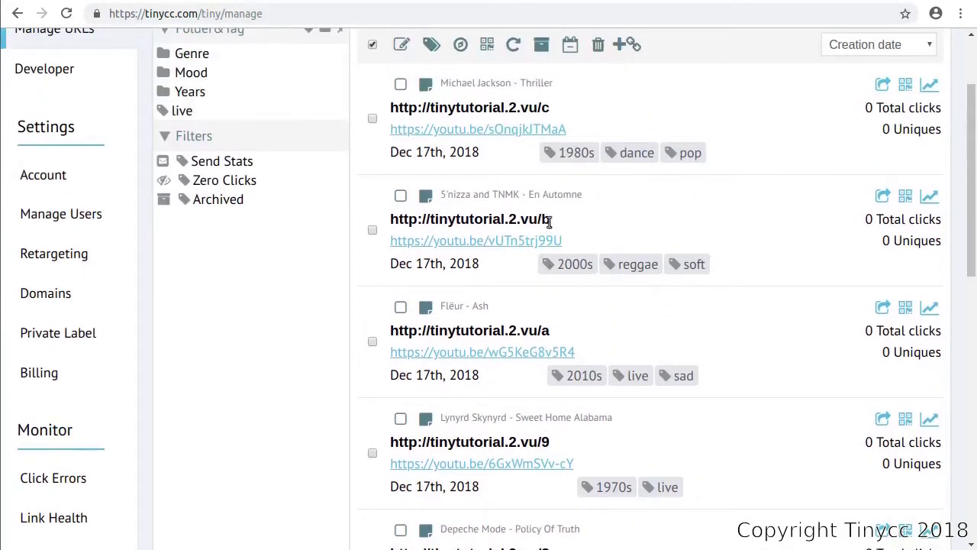
pyautogui.click(431, 45)
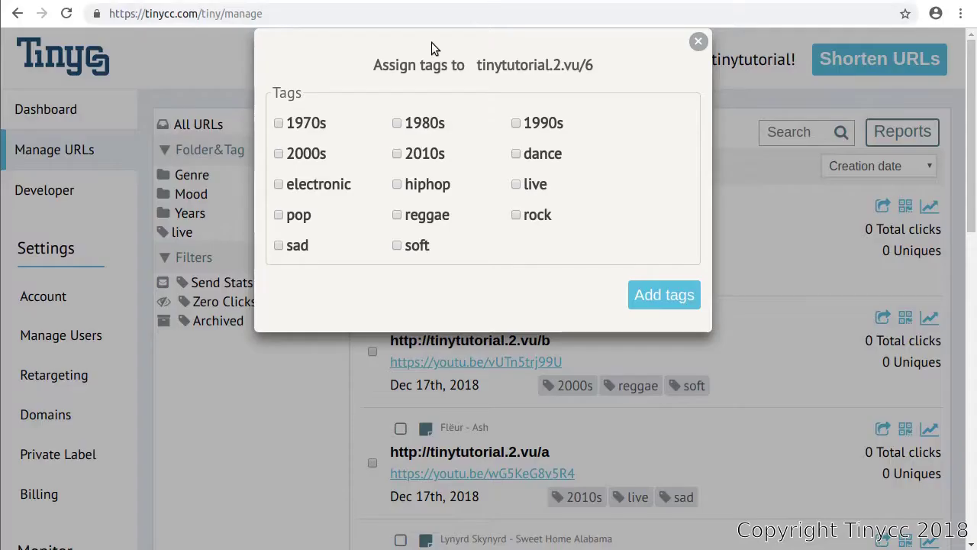
pyautogui.click(417, 246)
pyautogui.click(538, 126)
pyautogui.click(301, 217)
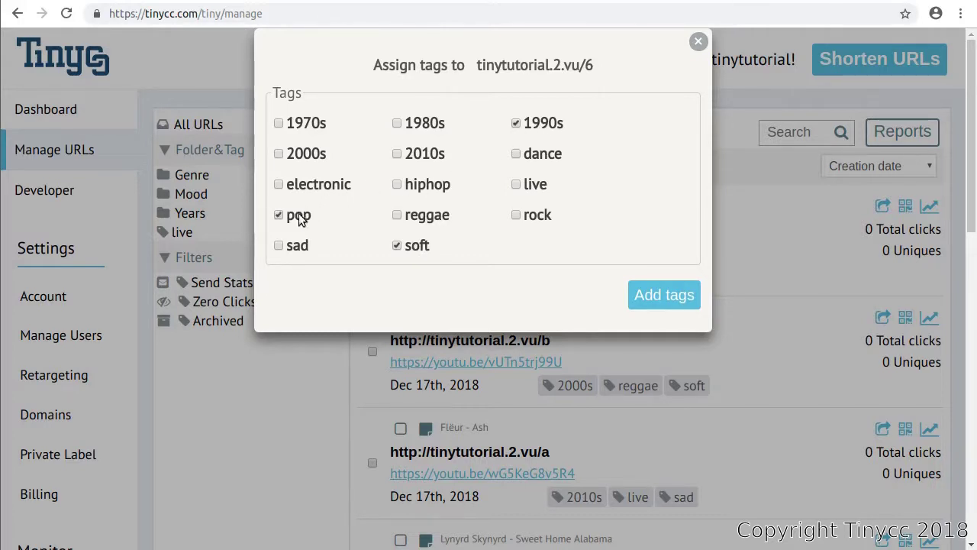
pyautogui.click(659, 296)
# Step: Assign the tags 1990s and hiphop to the Bloodhound Gang - The Bad Touch URL (tinytutorial.2.vu/5)
pyautogui.scroll(-9, 658, 296)
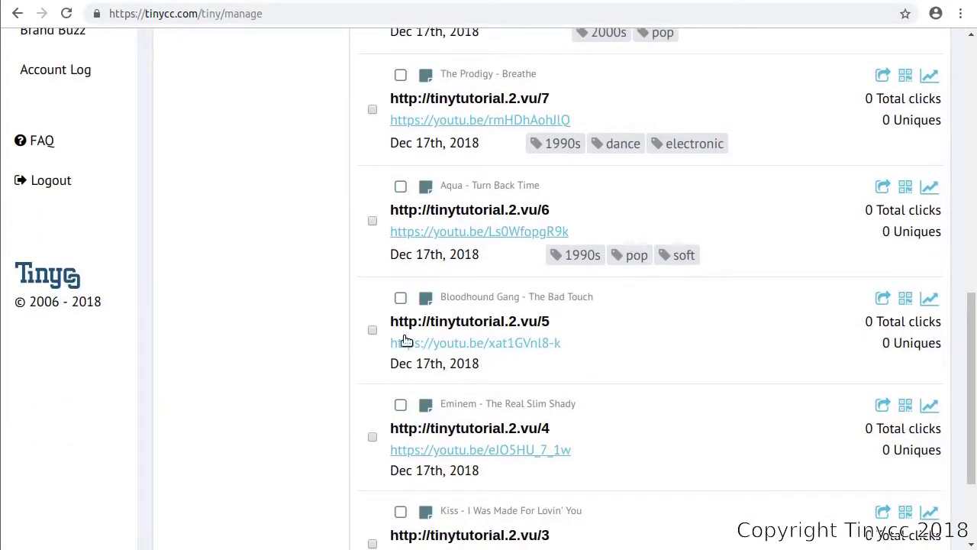
pyautogui.click(373, 330)
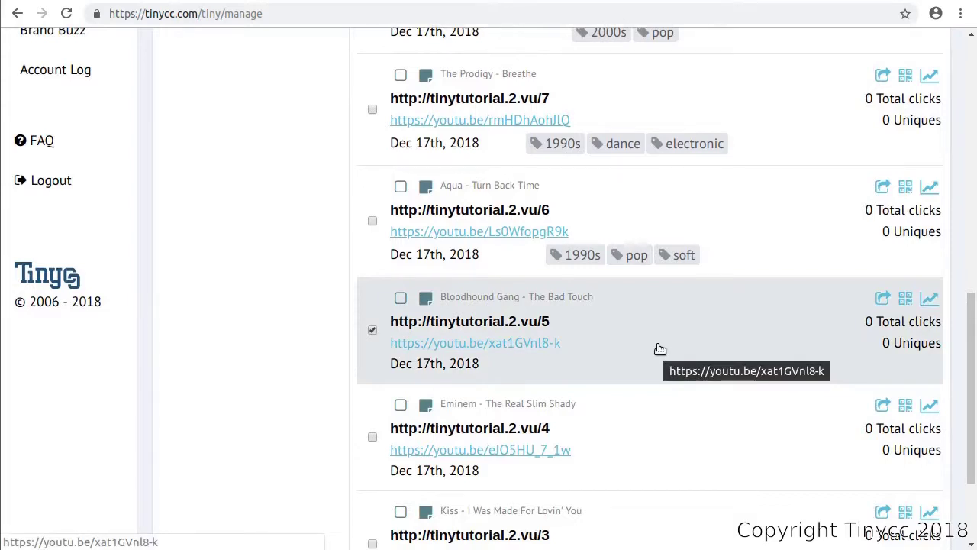
pyautogui.scroll(6, 658, 348)
pyautogui.scroll(3, 654, 344)
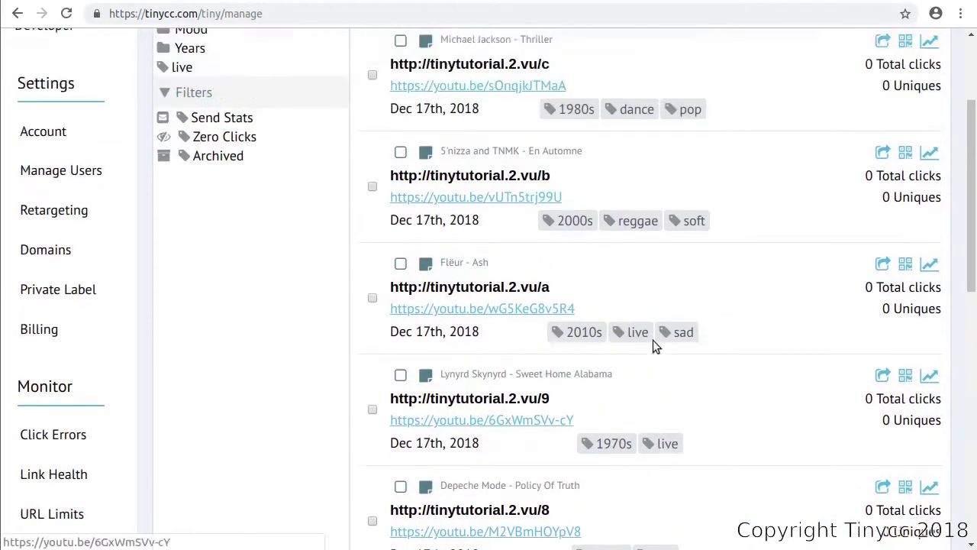
pyautogui.click(428, 87)
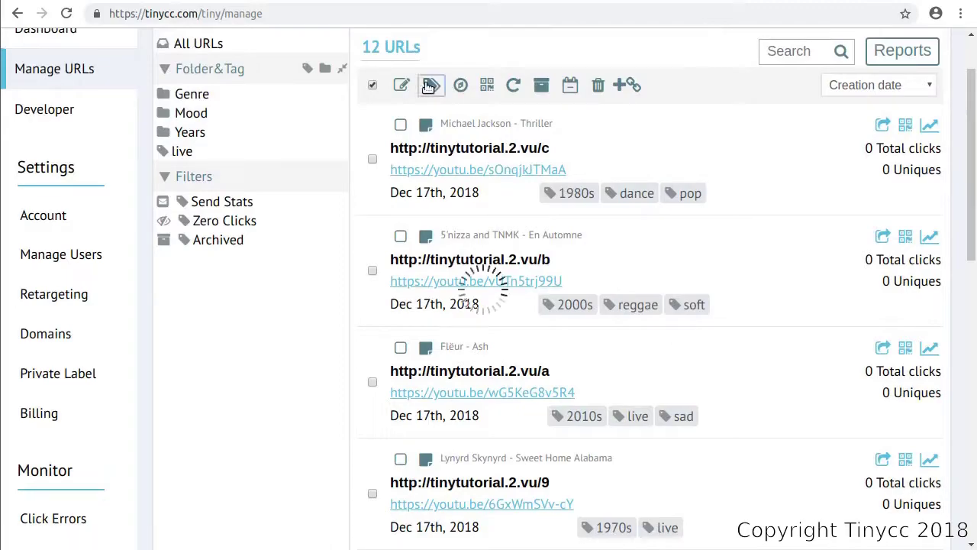
pyautogui.click(546, 124)
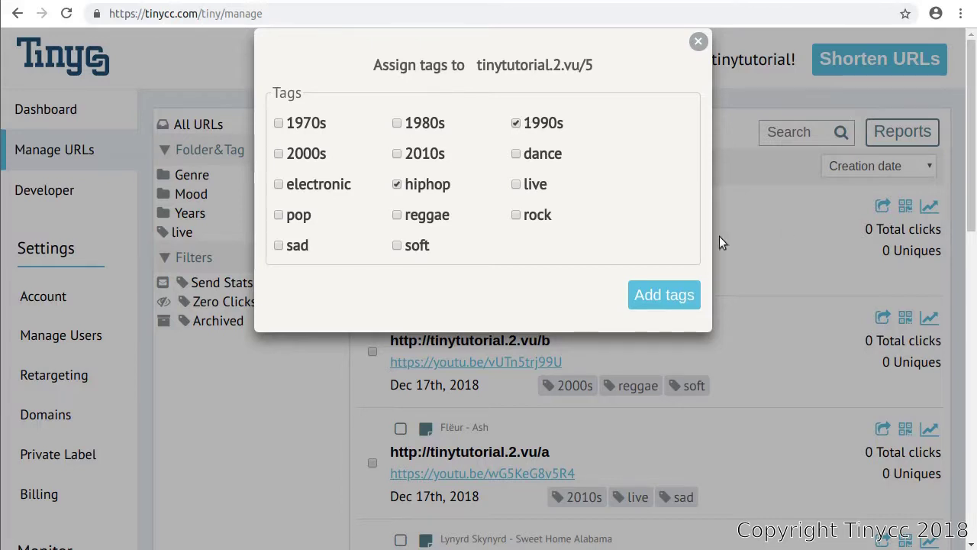
pyautogui.click(671, 303)
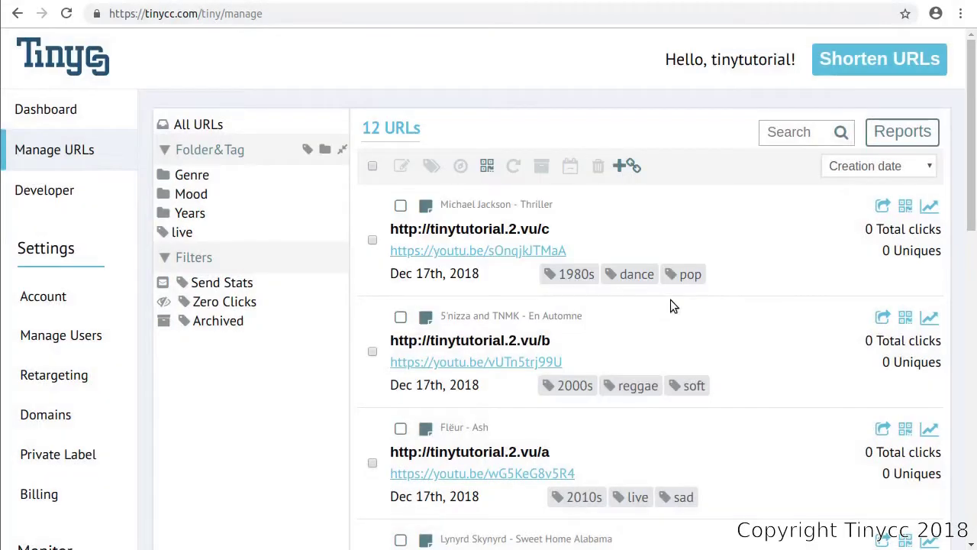
# Step: Assign the tags 2000s and hiphop to the Eminem - The Real Slim Shady URL (tinytutorial.2.vu/4)
pyautogui.scroll(-10, 669, 302)
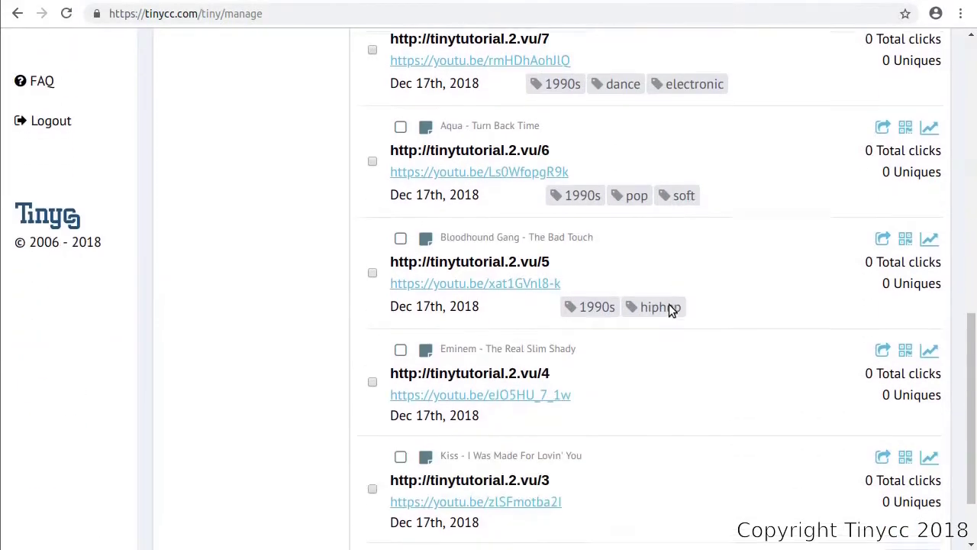
pyautogui.click(372, 287)
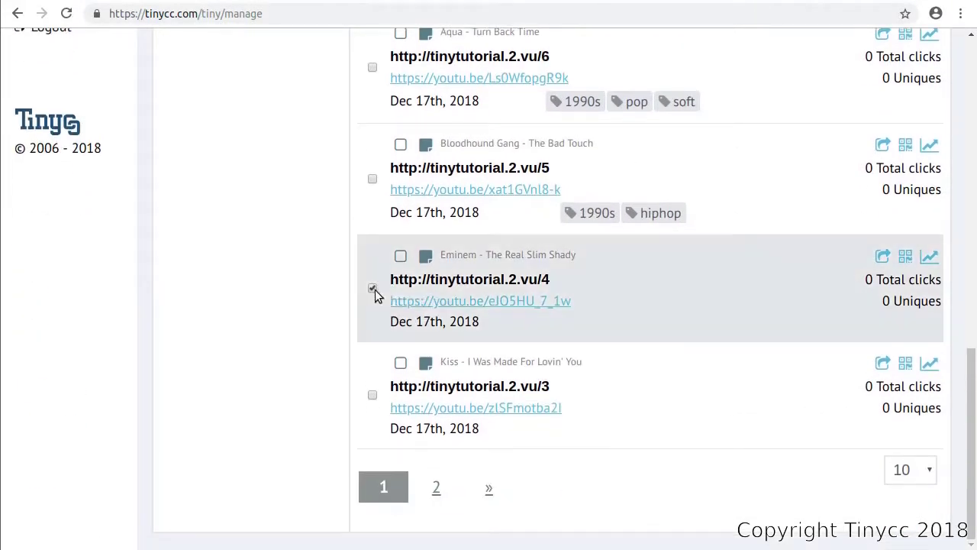
pyautogui.scroll(10, 594, 317)
pyautogui.click(432, 93)
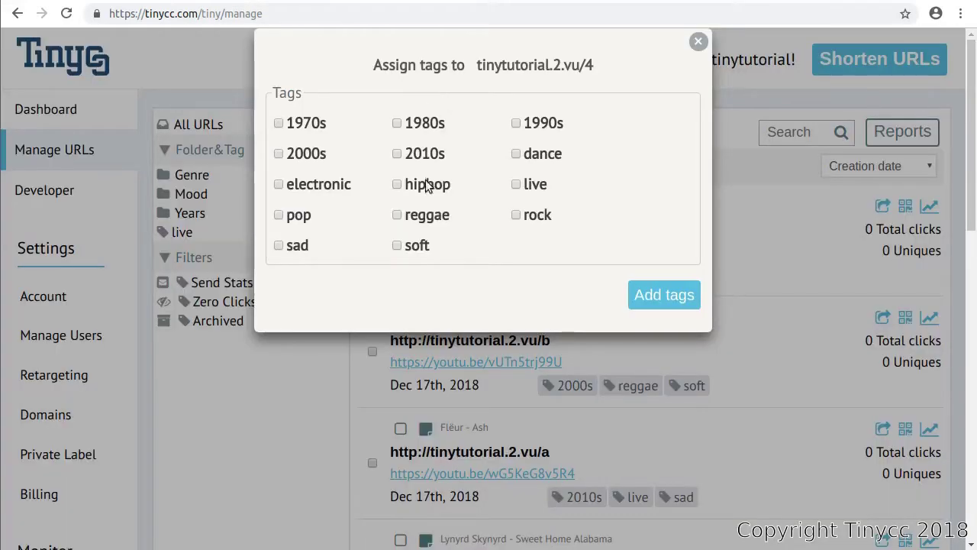
pyautogui.click(428, 193)
pyautogui.click(658, 295)
# Step: Assign the tags 1970s, dance and rock to the Kiss - I Was Made For Lovin' You URL (tinytutorial.2.vu/3)
pyautogui.scroll(-6, 656, 294)
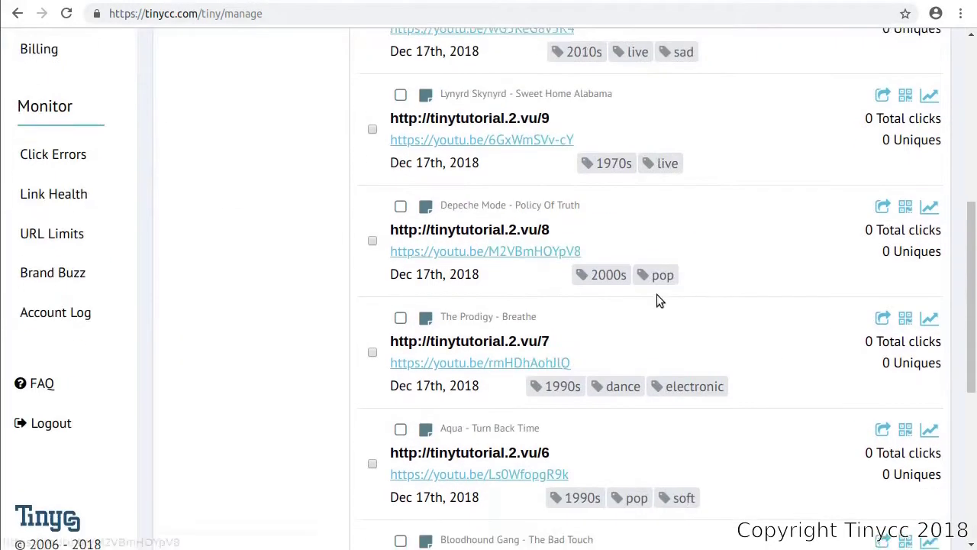
pyautogui.scroll(-5, 657, 297)
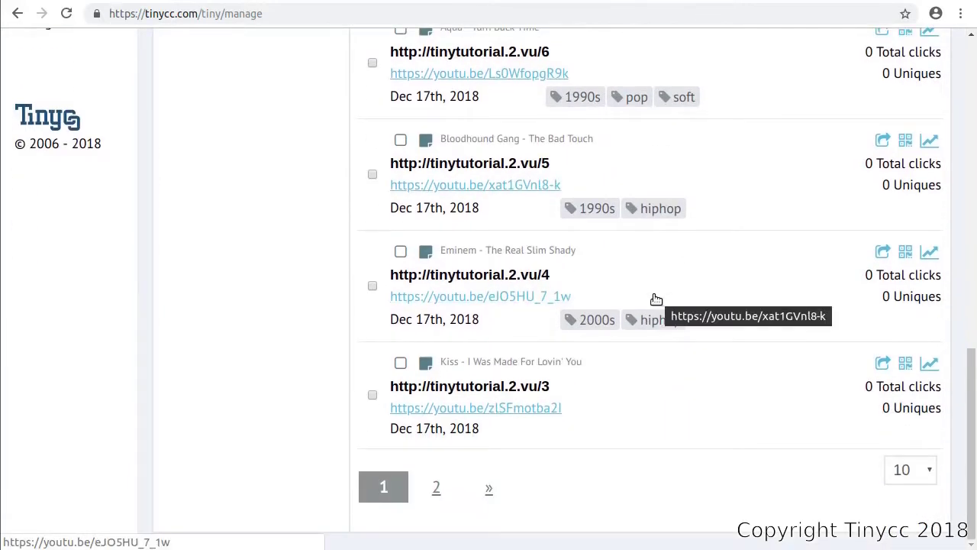
pyautogui.click(373, 394)
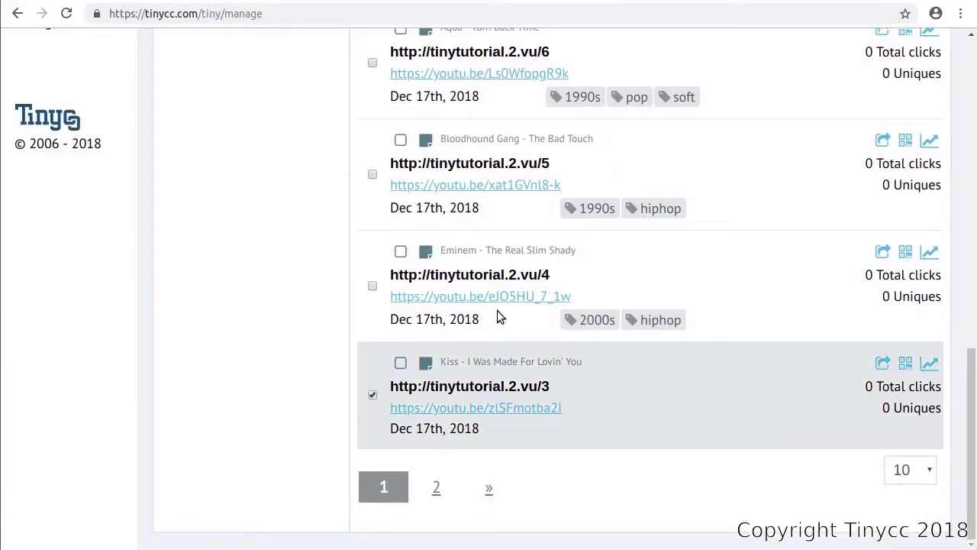
pyautogui.scroll(15, 497, 310)
pyautogui.click(431, 169)
pyautogui.click(313, 130)
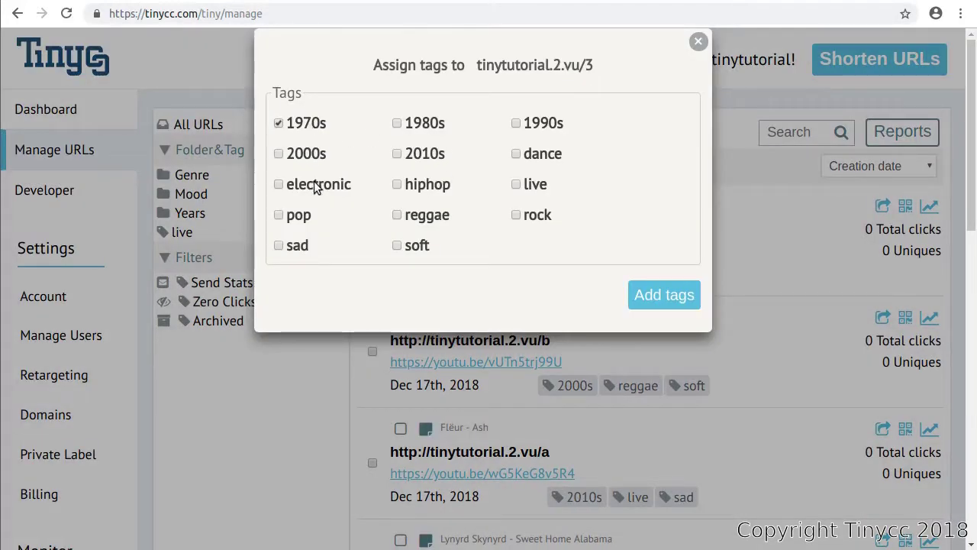
pyautogui.click(536, 220)
pyautogui.click(646, 293)
# Step: Go to page 2 of the URL list to reach the remaining untagged URLs
pyautogui.scroll(-4, 646, 293)
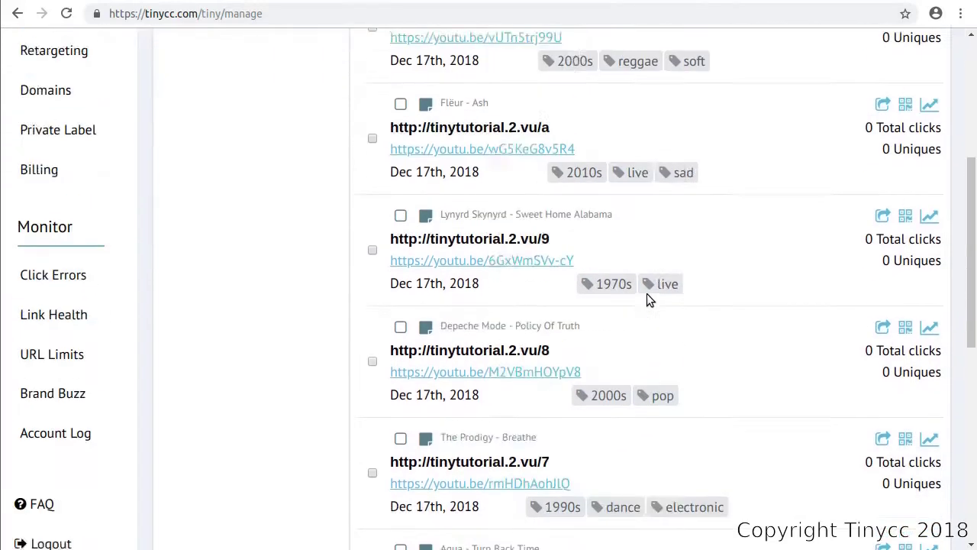
pyautogui.scroll(-6, 647, 293)
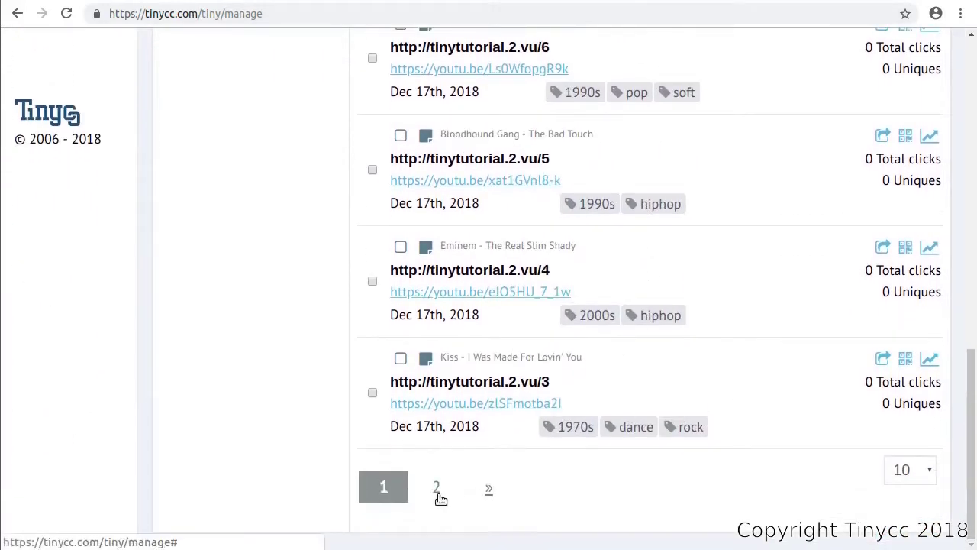
pyautogui.click(439, 493)
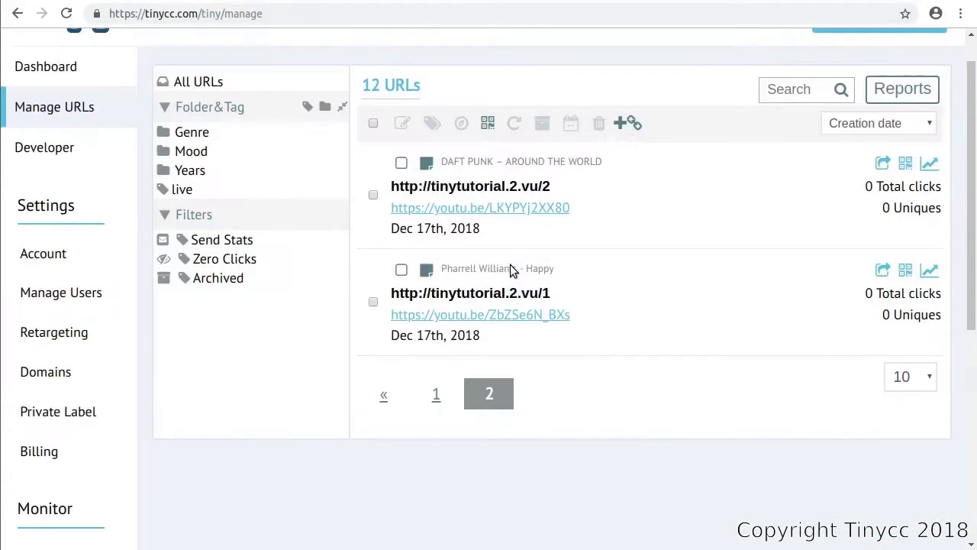
# Step: Assign the tags 1990s, dance and electronic to the Daft Punk – Around the World URL (tinytutorial.2.vu/2)
pyautogui.scroll(1, 512, 266)
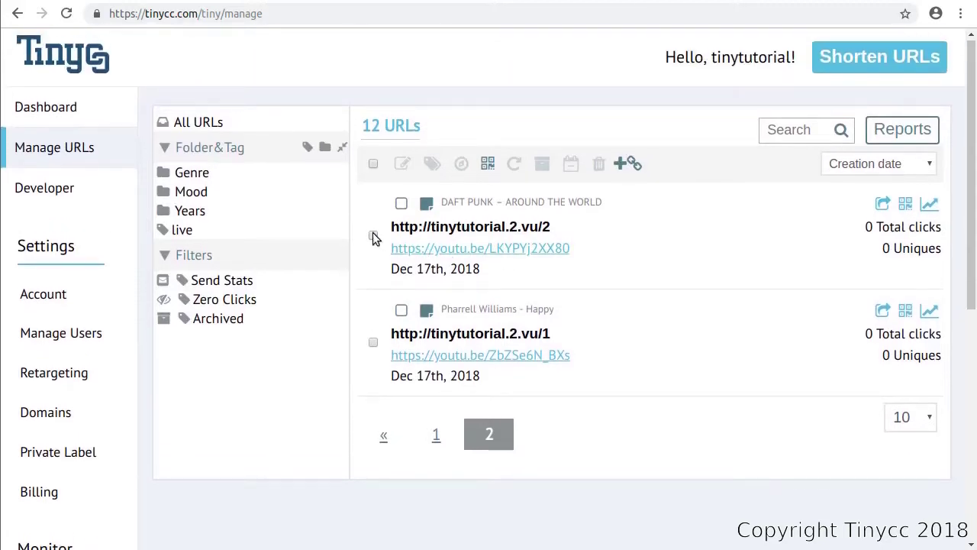
pyautogui.click(373, 235)
pyautogui.click(432, 163)
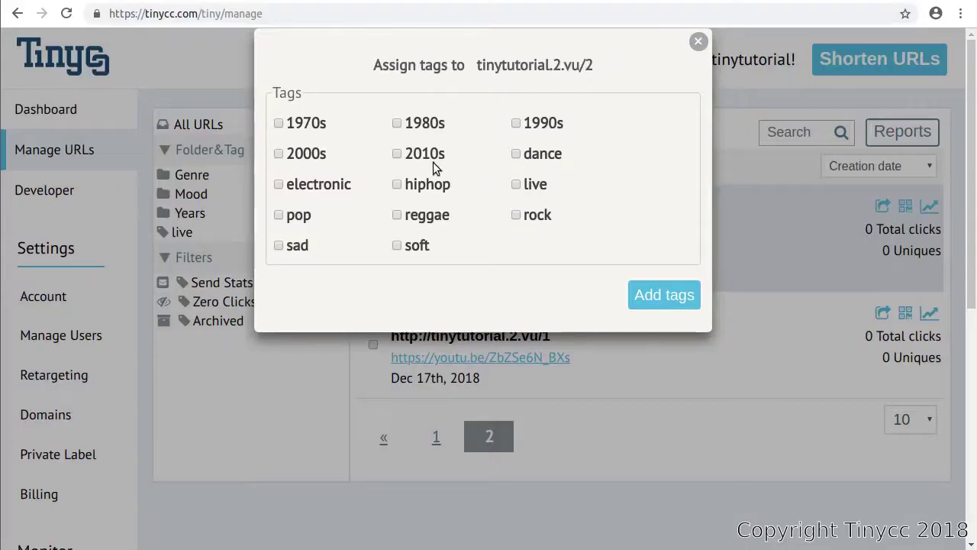
pyautogui.click(547, 130)
pyautogui.click(334, 186)
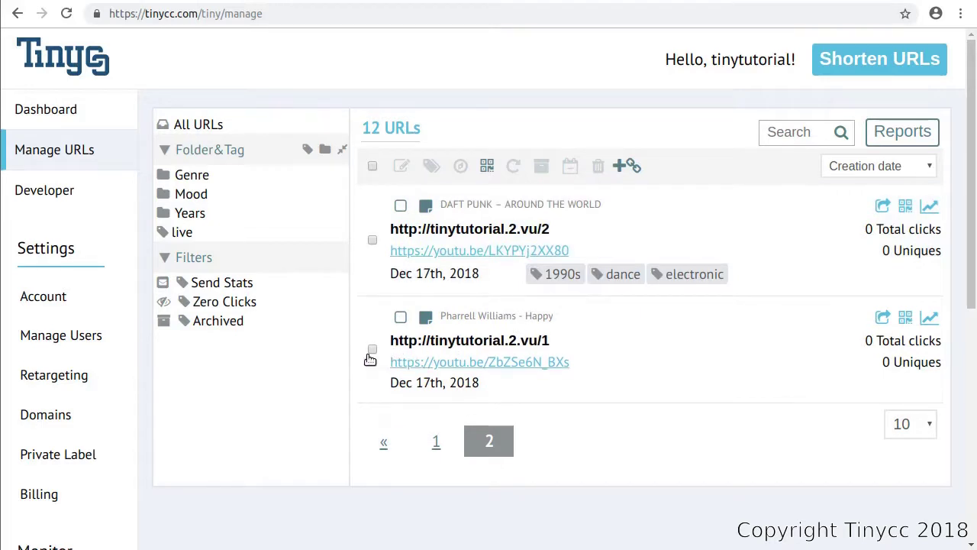
# Step: Assign the tags 2010s, dance, pop and soft to the Pharrell Williams - Happy URL (tinytutorial.2.vu/1)
pyautogui.click(372, 350)
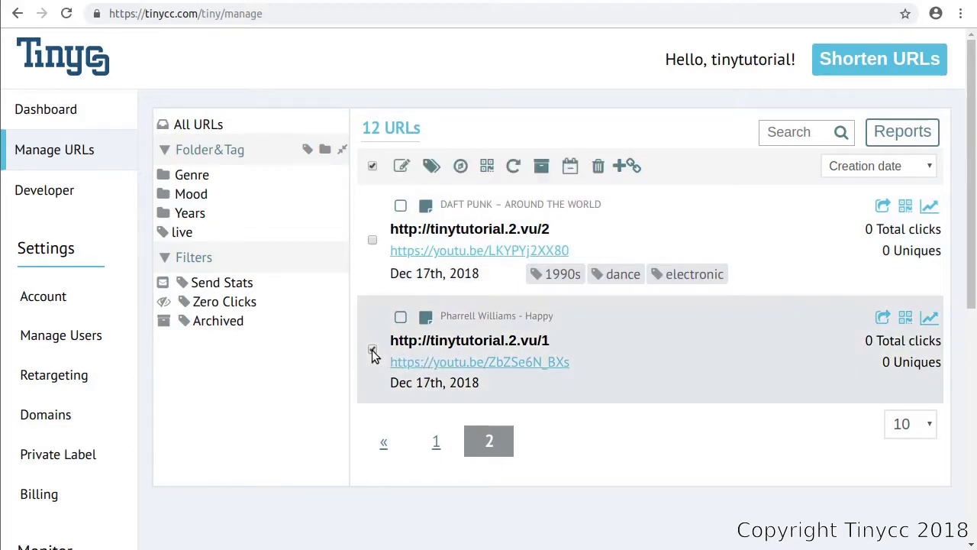
pyautogui.click(430, 166)
pyautogui.click(432, 156)
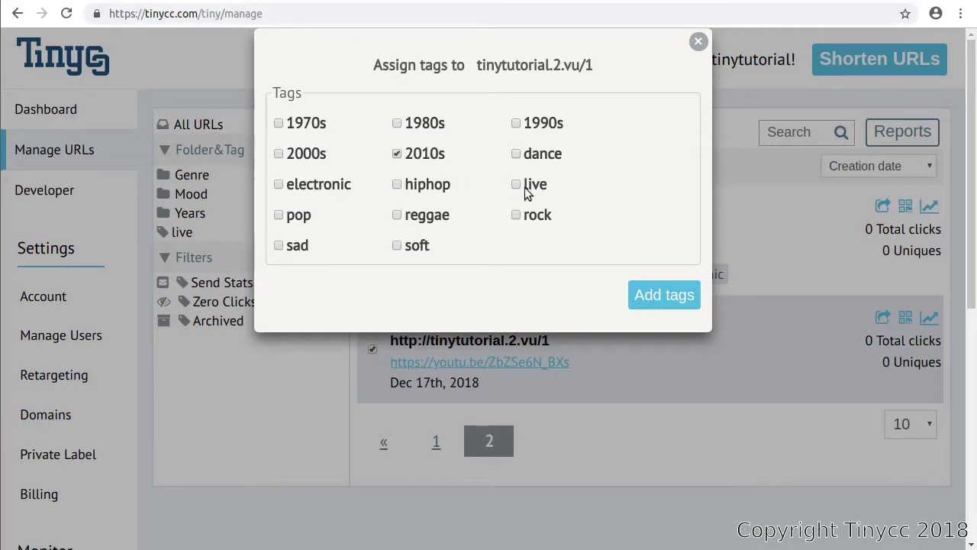
pyautogui.click(300, 219)
pyautogui.click(559, 155)
pyautogui.click(647, 294)
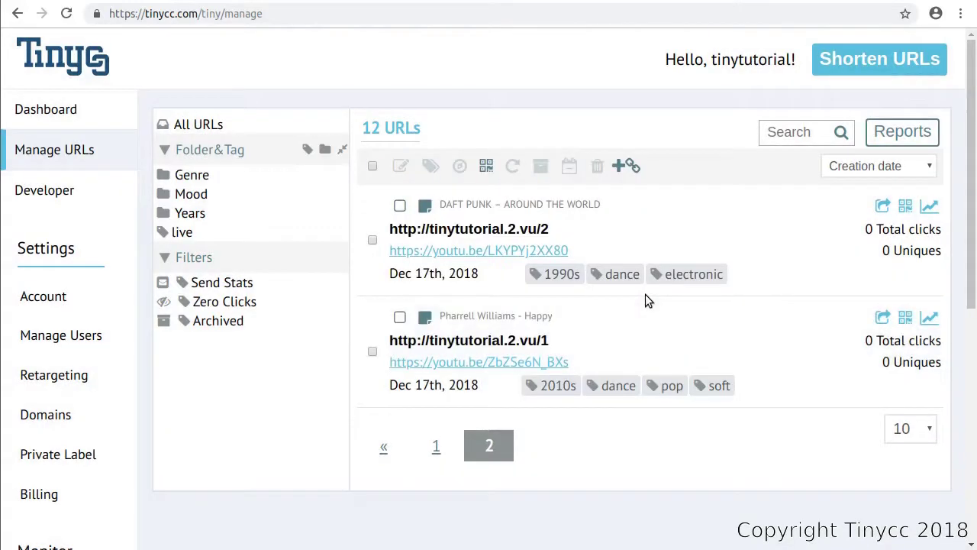
# Step: Show all URLs and check their total count, and filter the list by the live tag
pyautogui.click(248, 123)
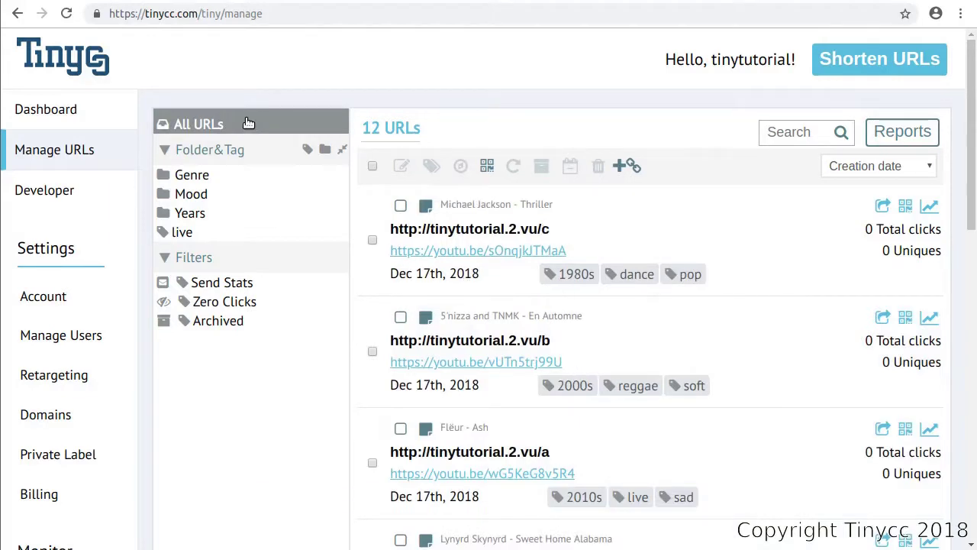
pyautogui.moveTo(362, 128); pyautogui.dragTo(423, 129)
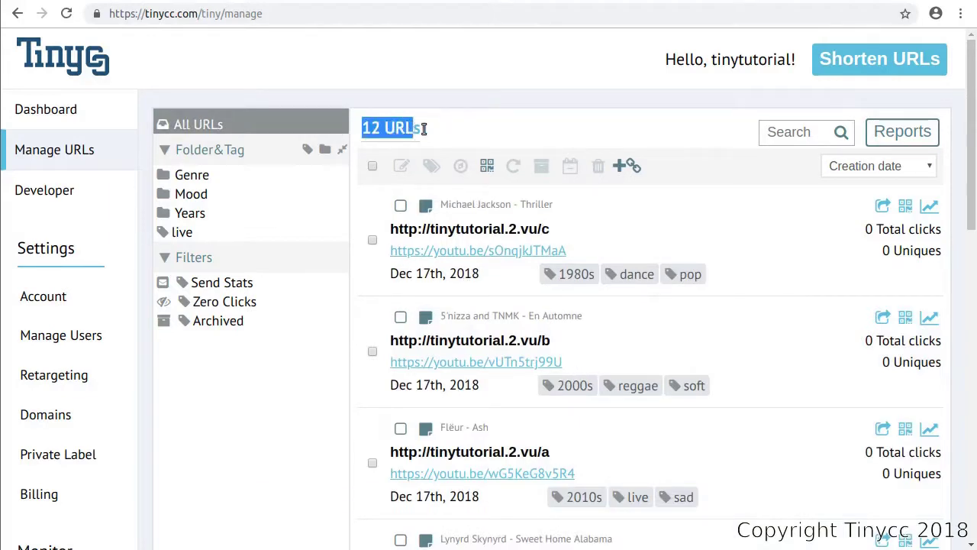
pyautogui.click(444, 128)
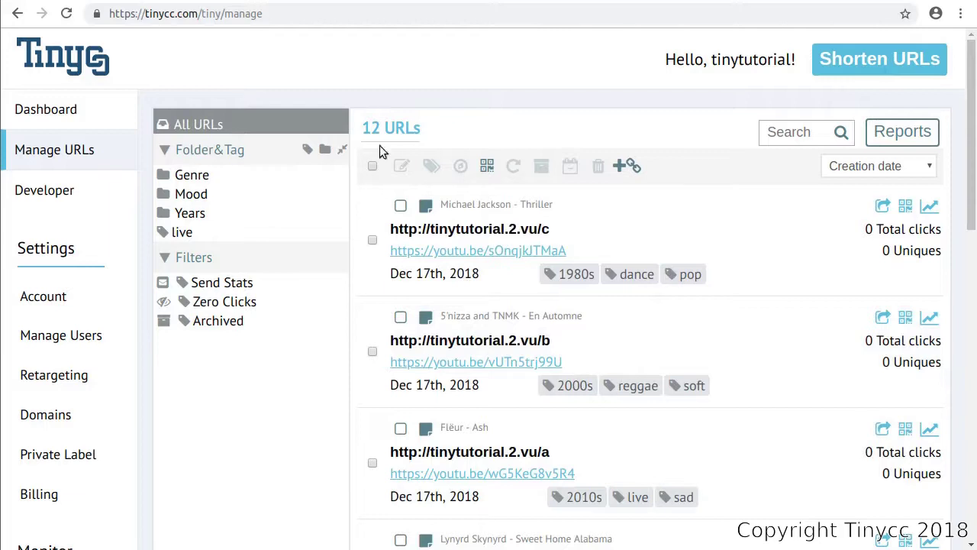
pyautogui.click(192, 236)
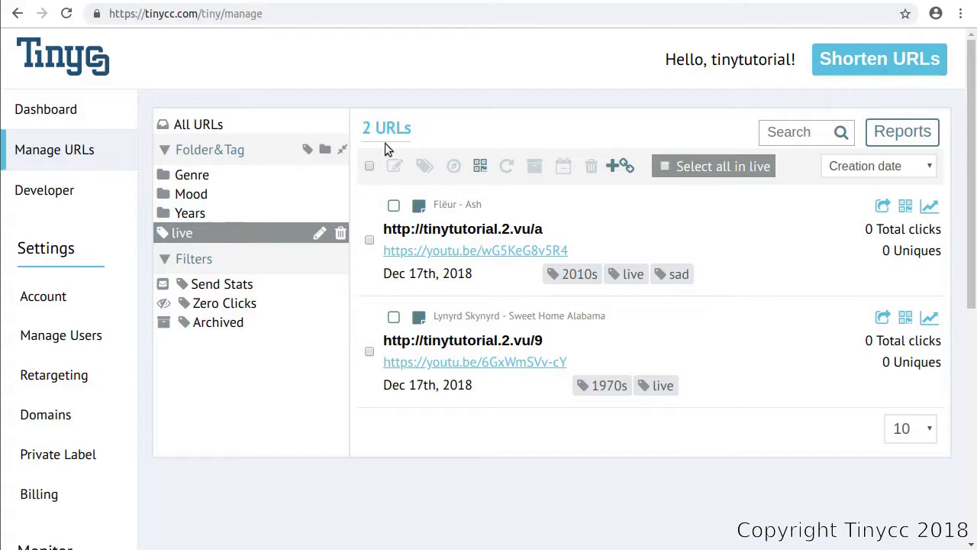
# Step: Expand the Years folder and view the URLs under each of its tags, from 1970s through 2010s
pyautogui.click(191, 215)
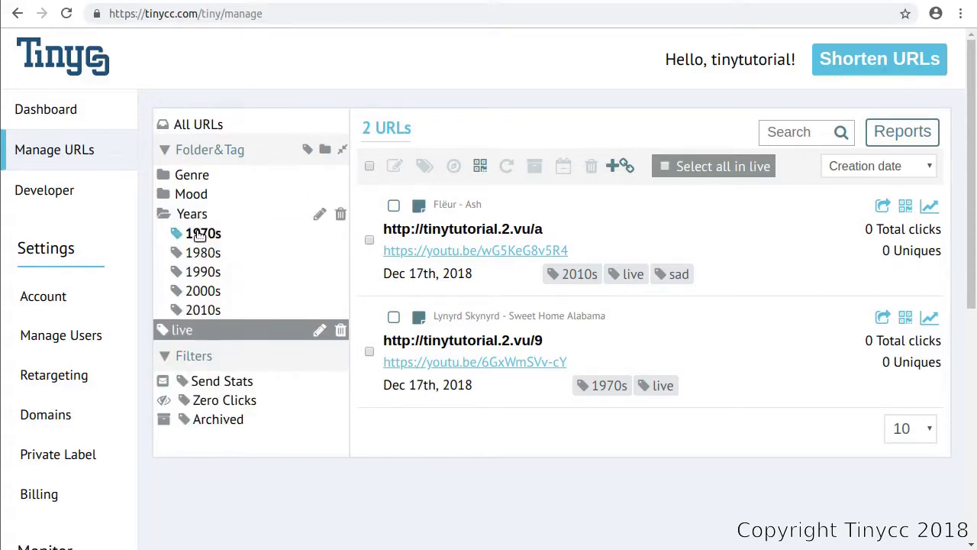
pyautogui.click(199, 236)
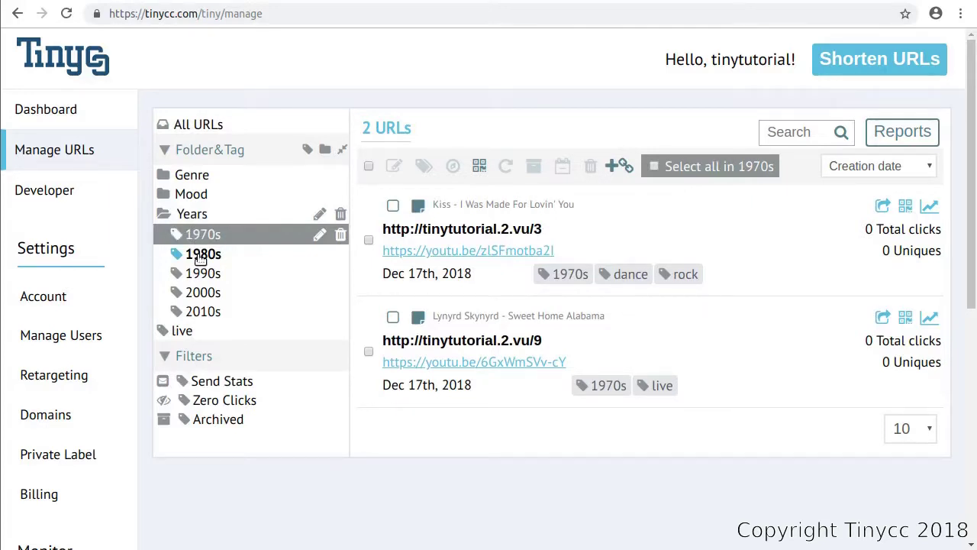
pyautogui.click(201, 257)
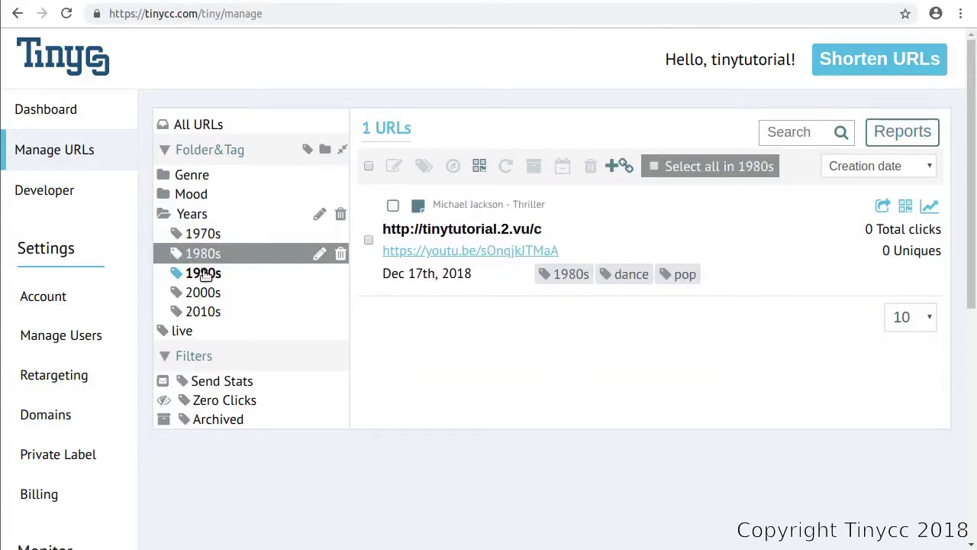
pyautogui.click(203, 274)
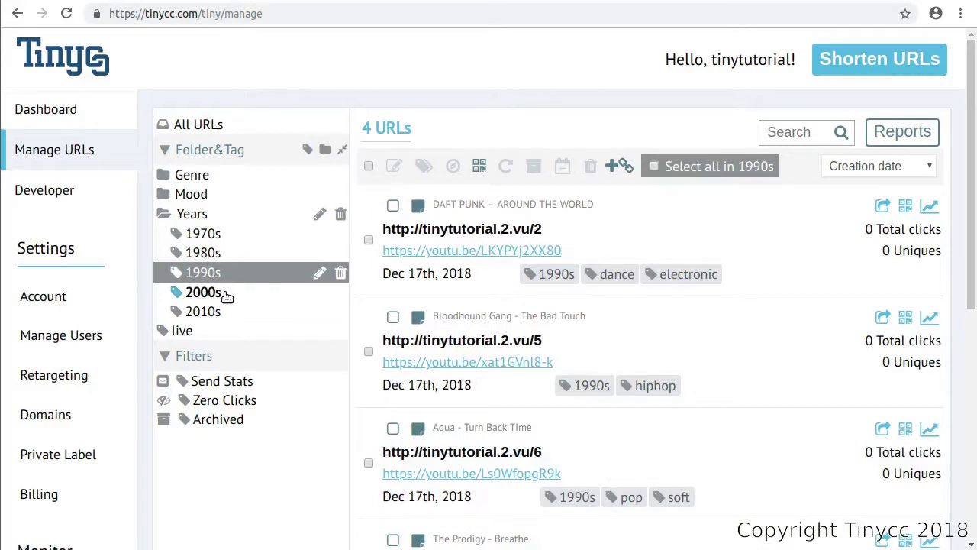
pyautogui.click(227, 296)
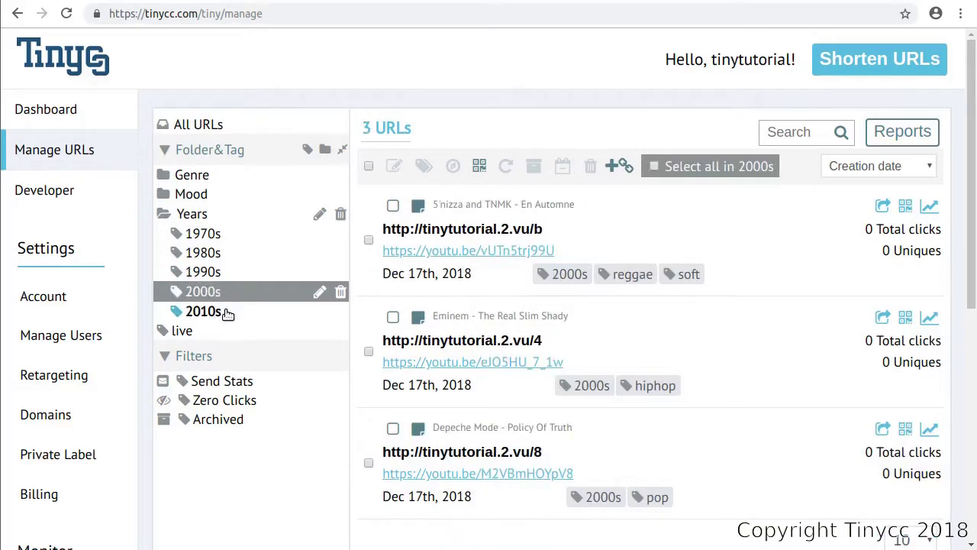
pyautogui.click(227, 313)
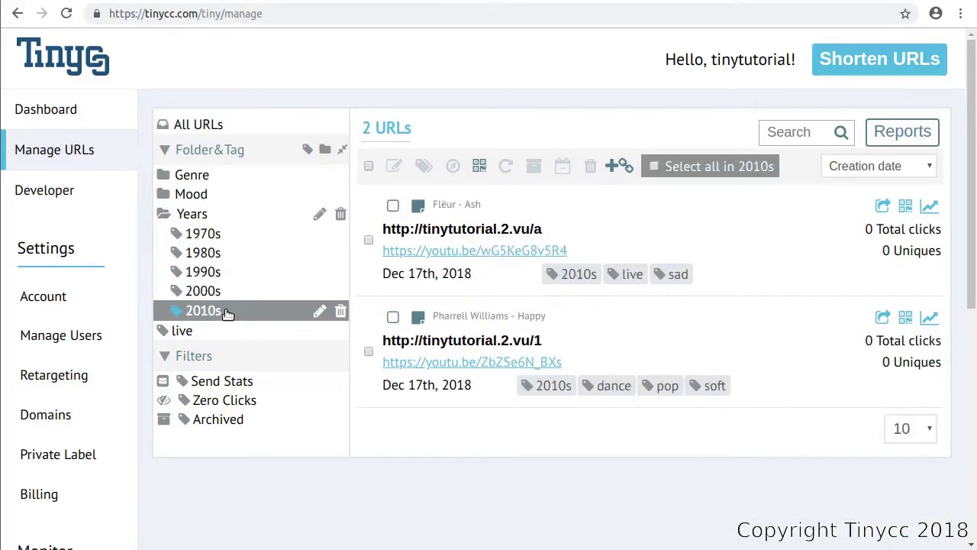
# Step: Expand the Mood folder and view the URLs tagged dance, sad and soft, one tag at a time
pyautogui.click(210, 197)
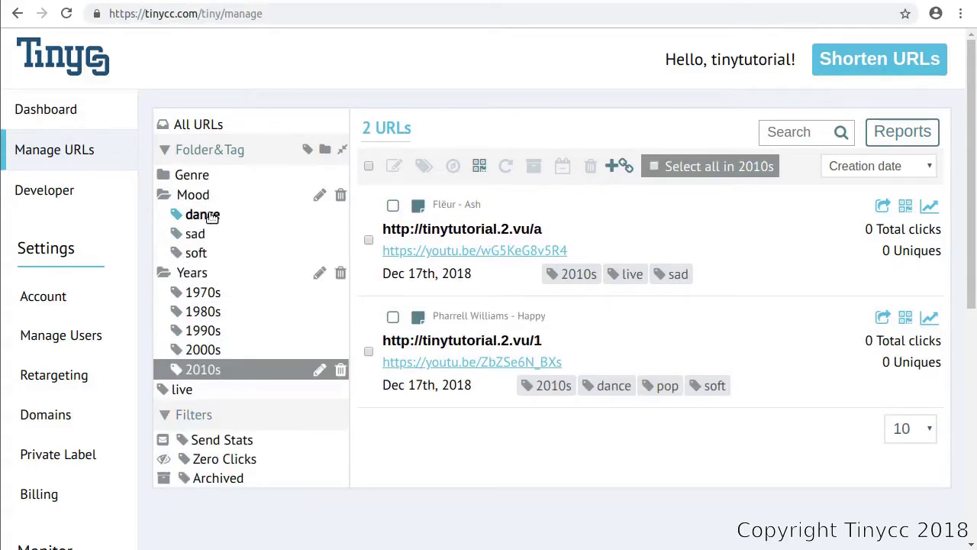
pyautogui.click(212, 218)
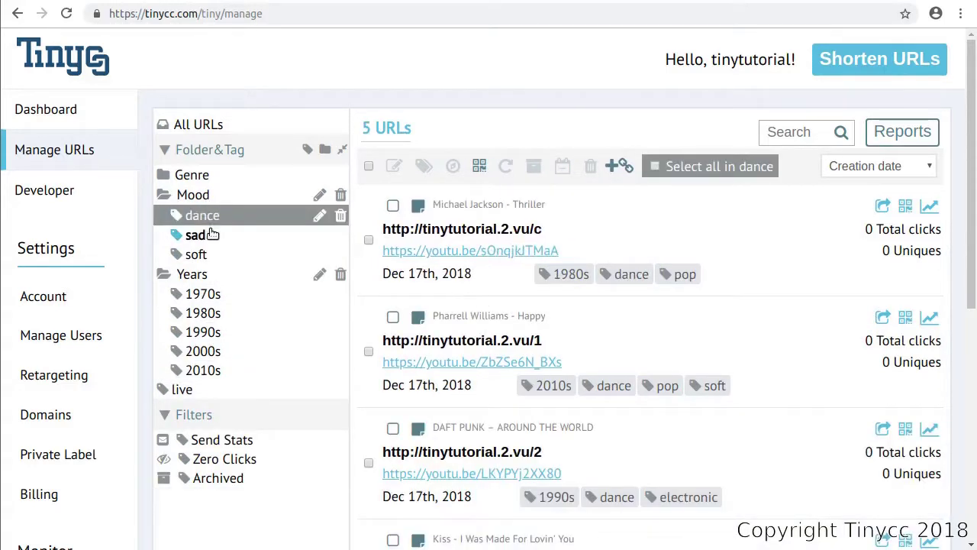
pyautogui.click(213, 234)
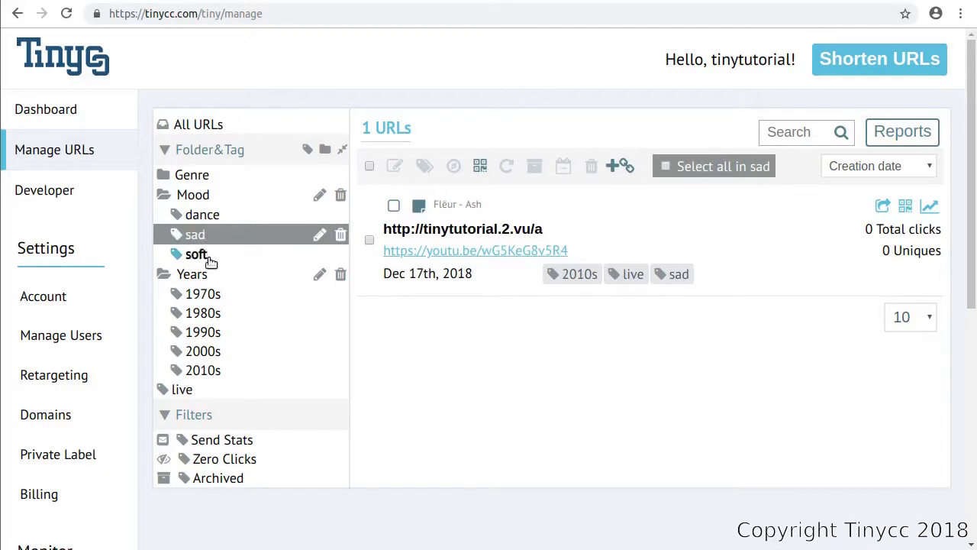
pyautogui.click(210, 262)
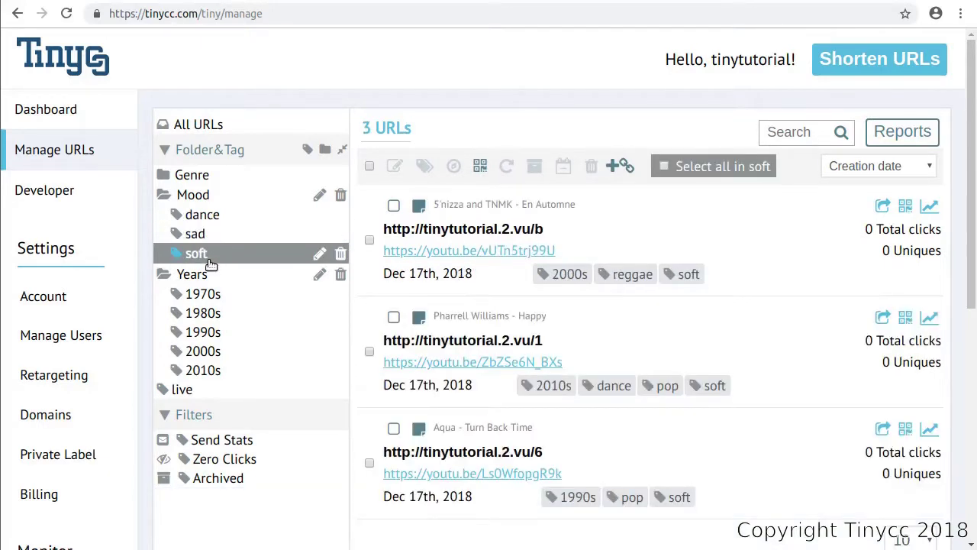
# Step: Expand the Genre folder, view the URLs under electronic, hiphop, pop, reggae and rock in turn, and collapse all folders
pyautogui.click(212, 177)
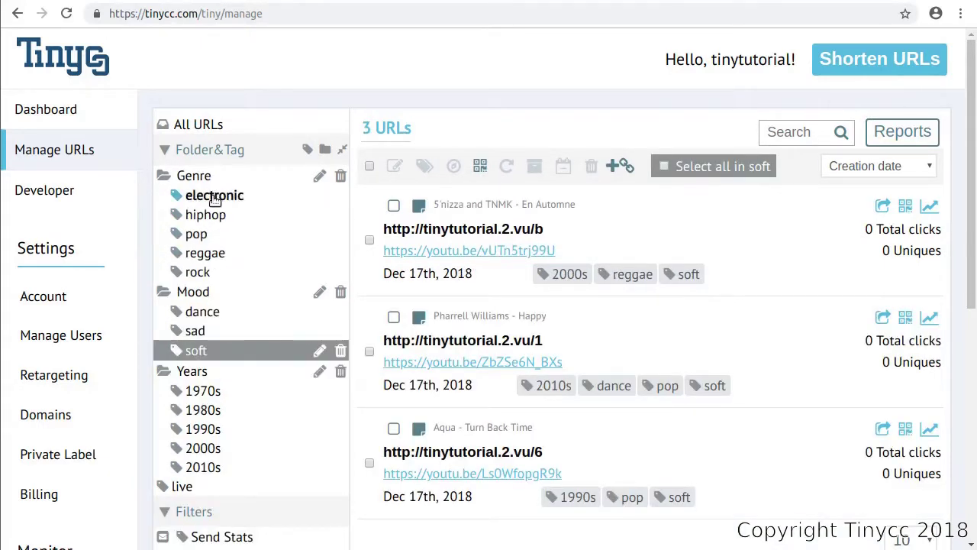
pyautogui.click(214, 198)
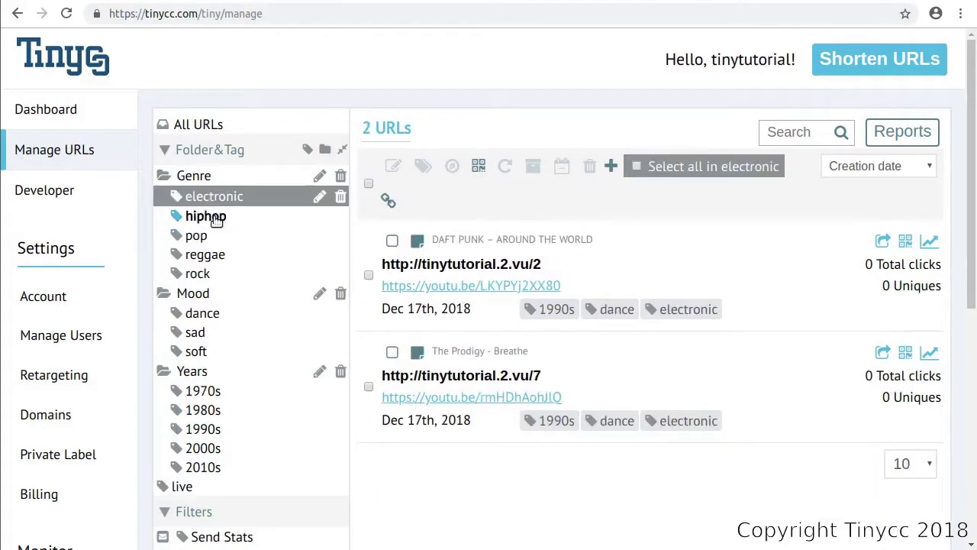
pyautogui.click(217, 219)
pyautogui.click(214, 238)
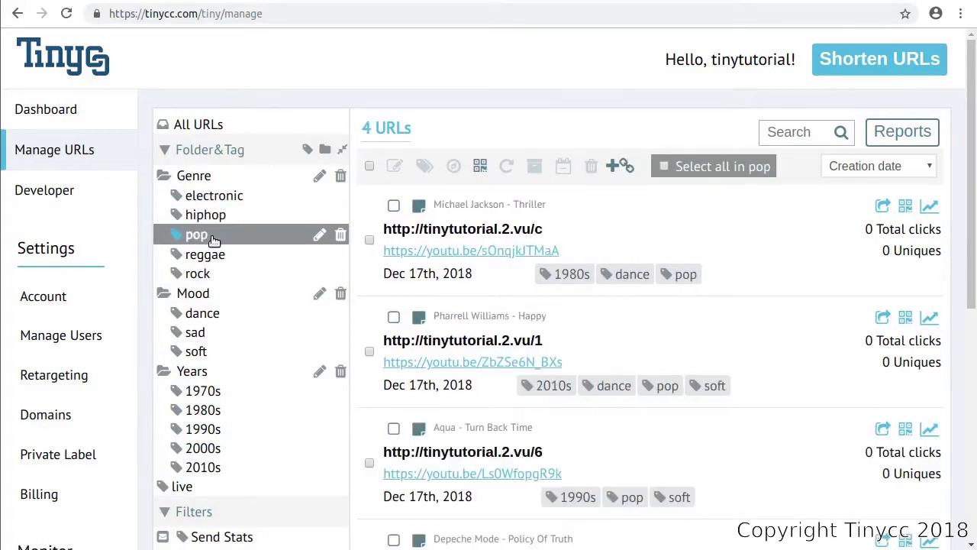
pyautogui.click(216, 257)
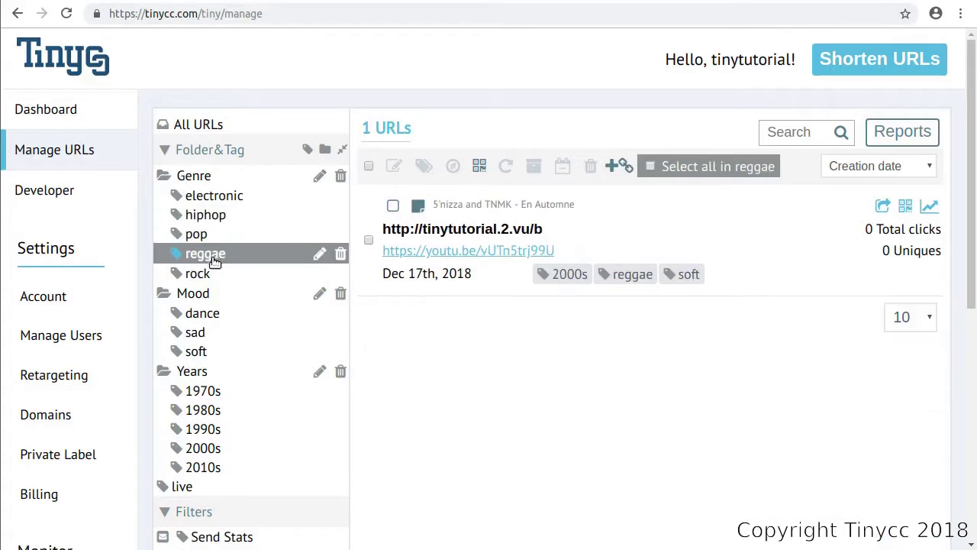
pyautogui.click(214, 275)
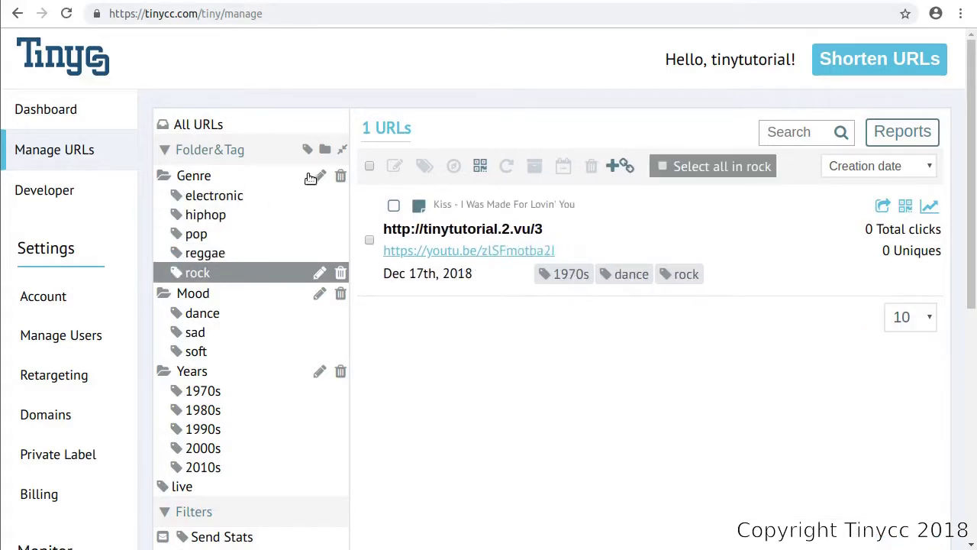
pyautogui.click(344, 150)
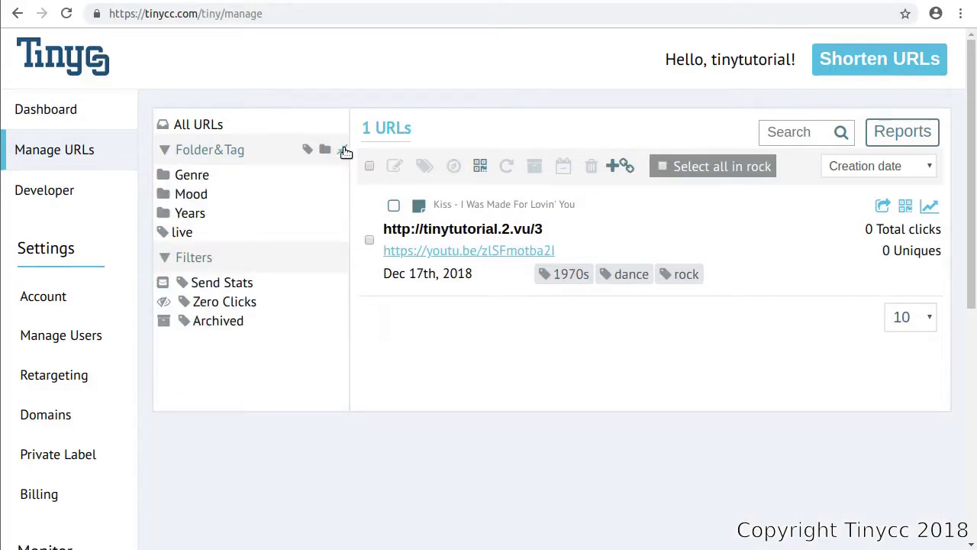